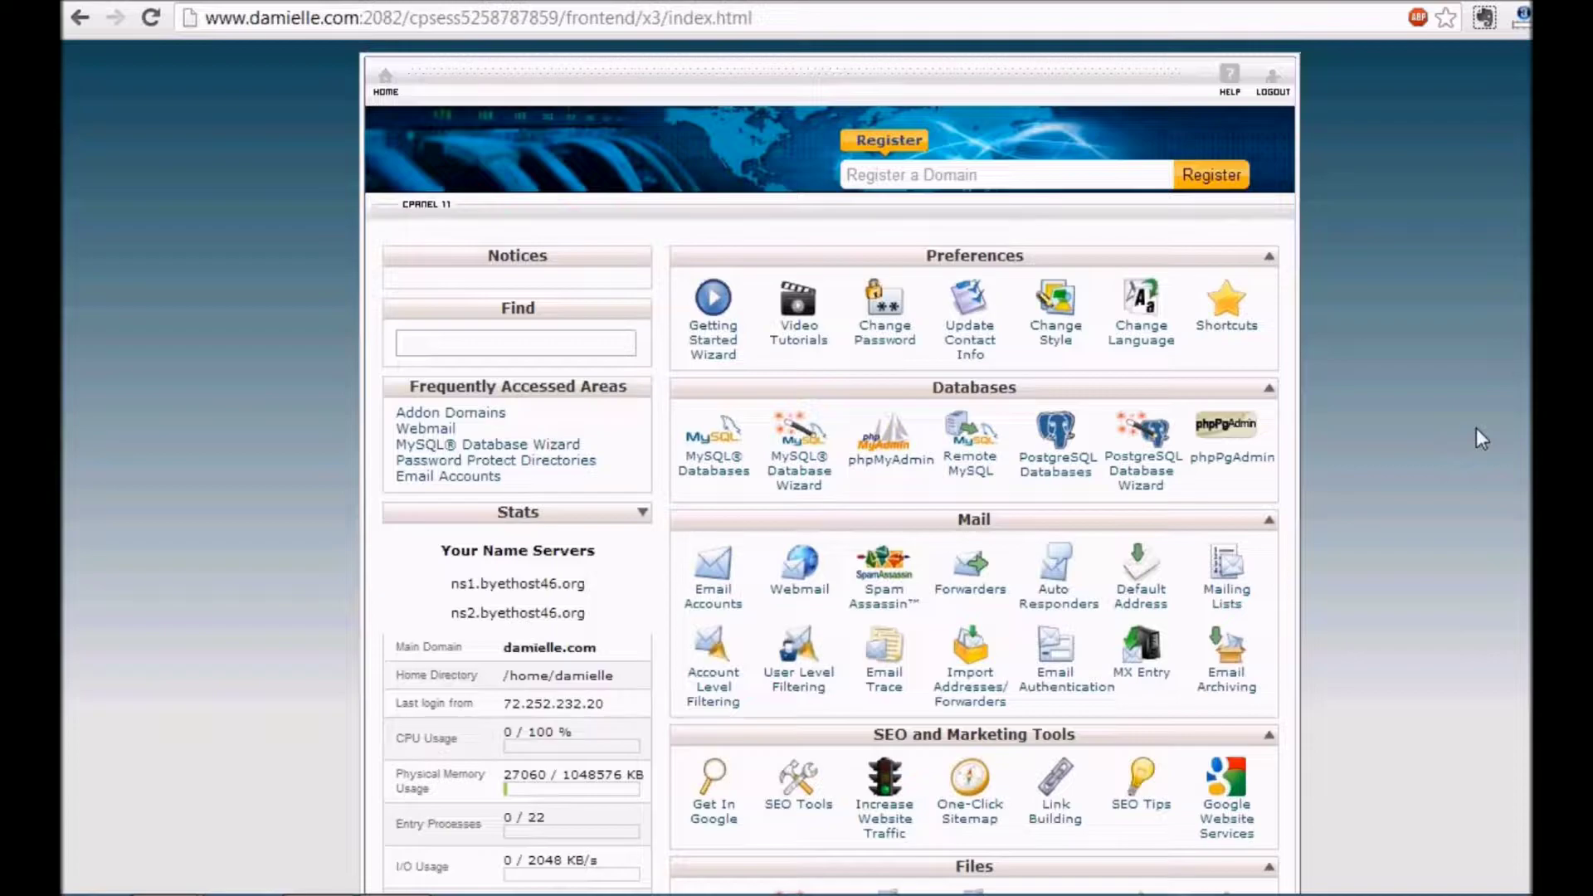
Scroll the cPanel home page down to the Software/Services section listing Softaculous
scroll(830, 465, "down", 5)
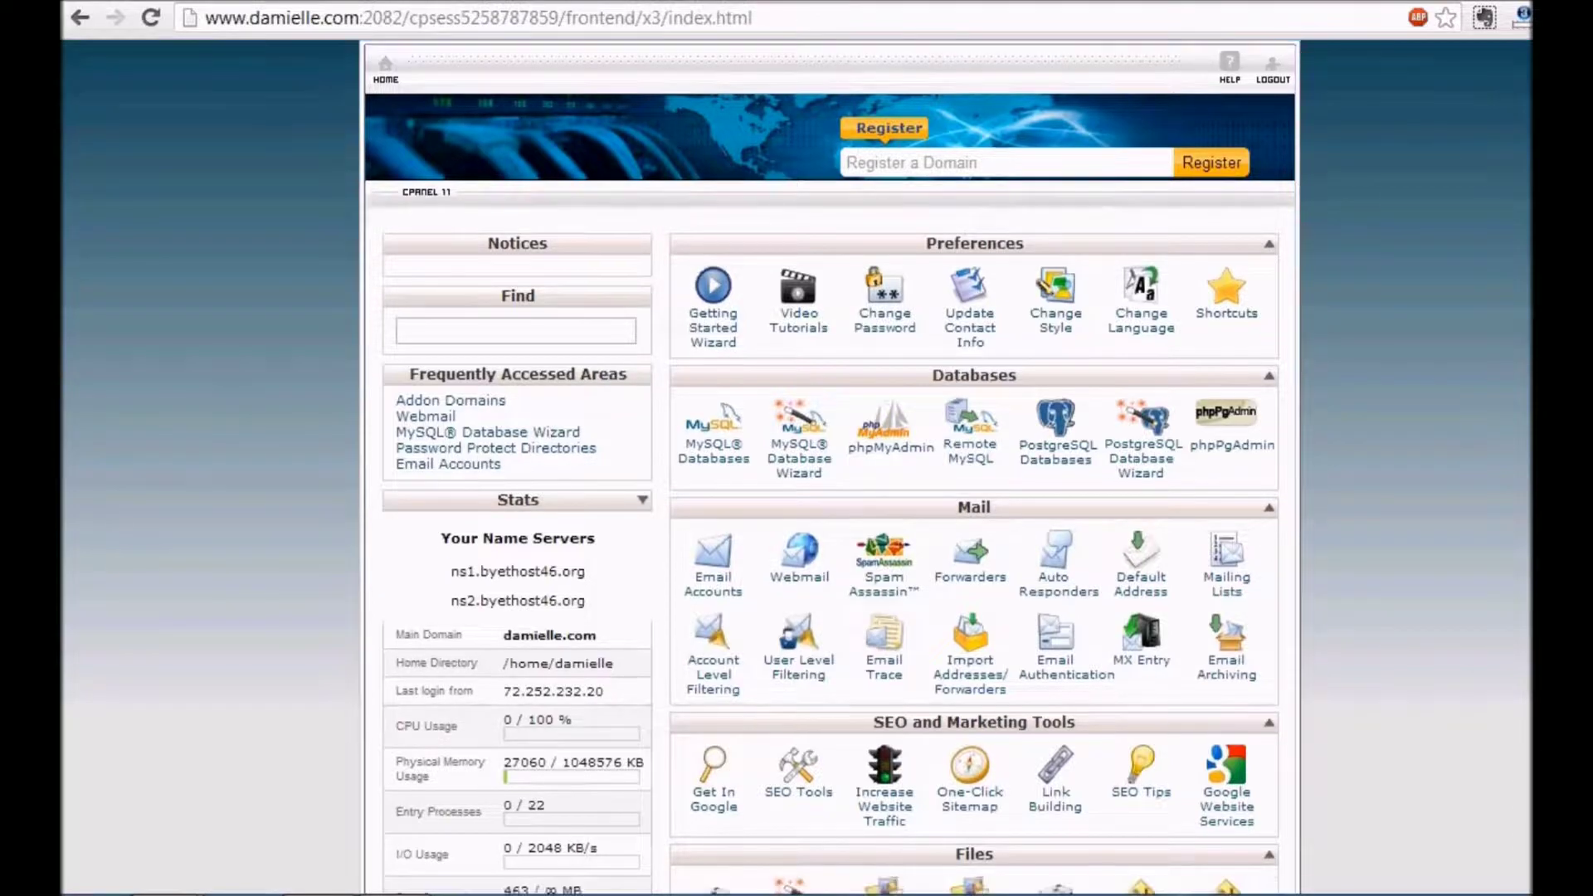
scroll(829, 464, "down", 5)
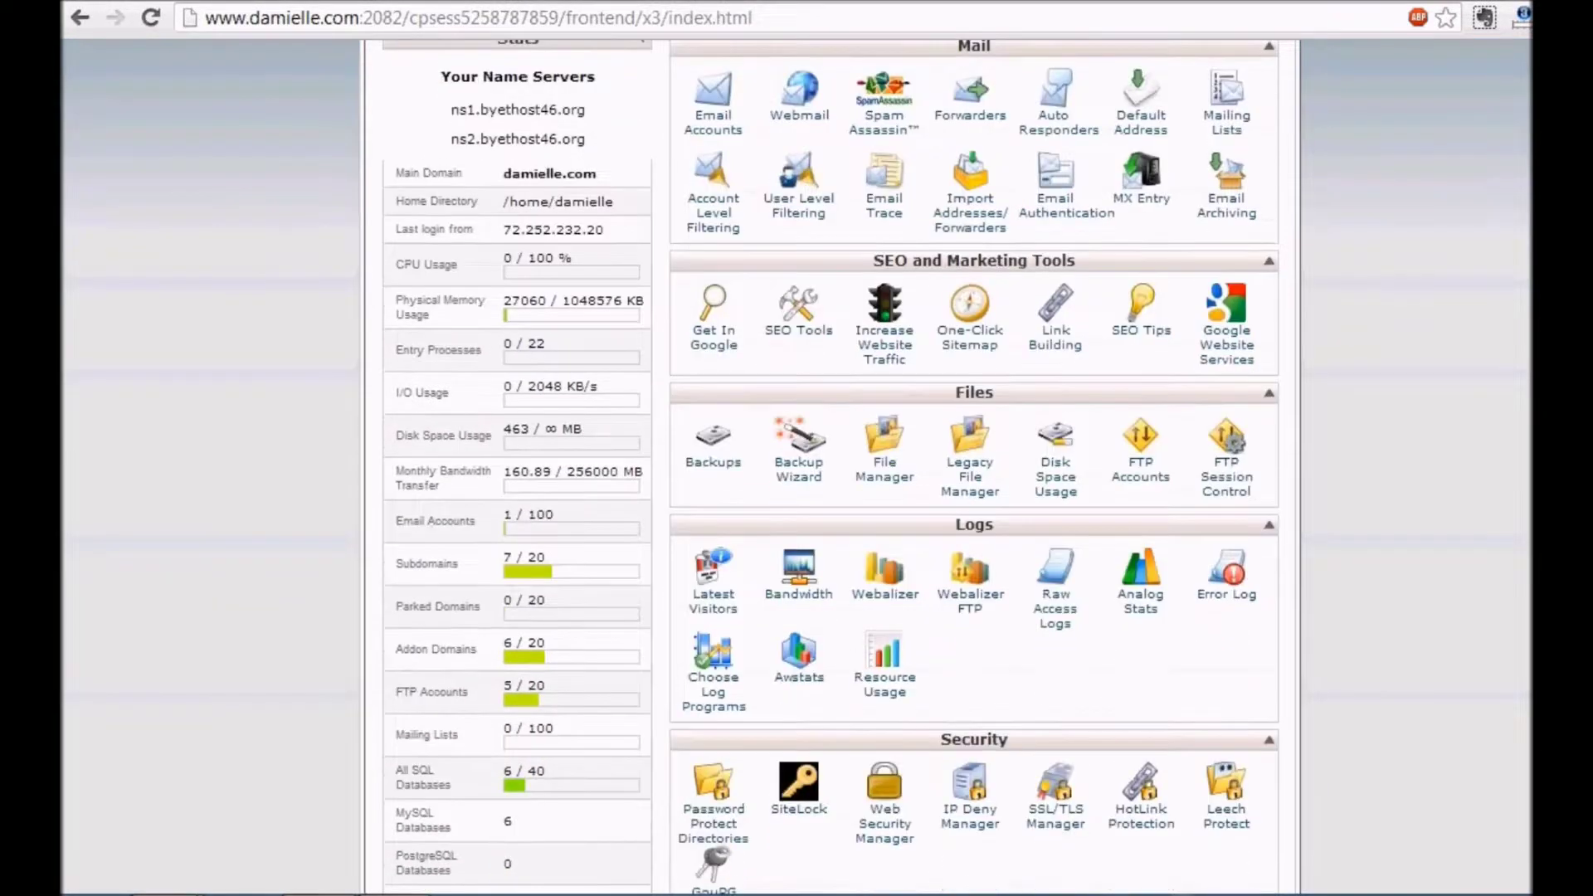
scroll(1247, 541, "down", 4)
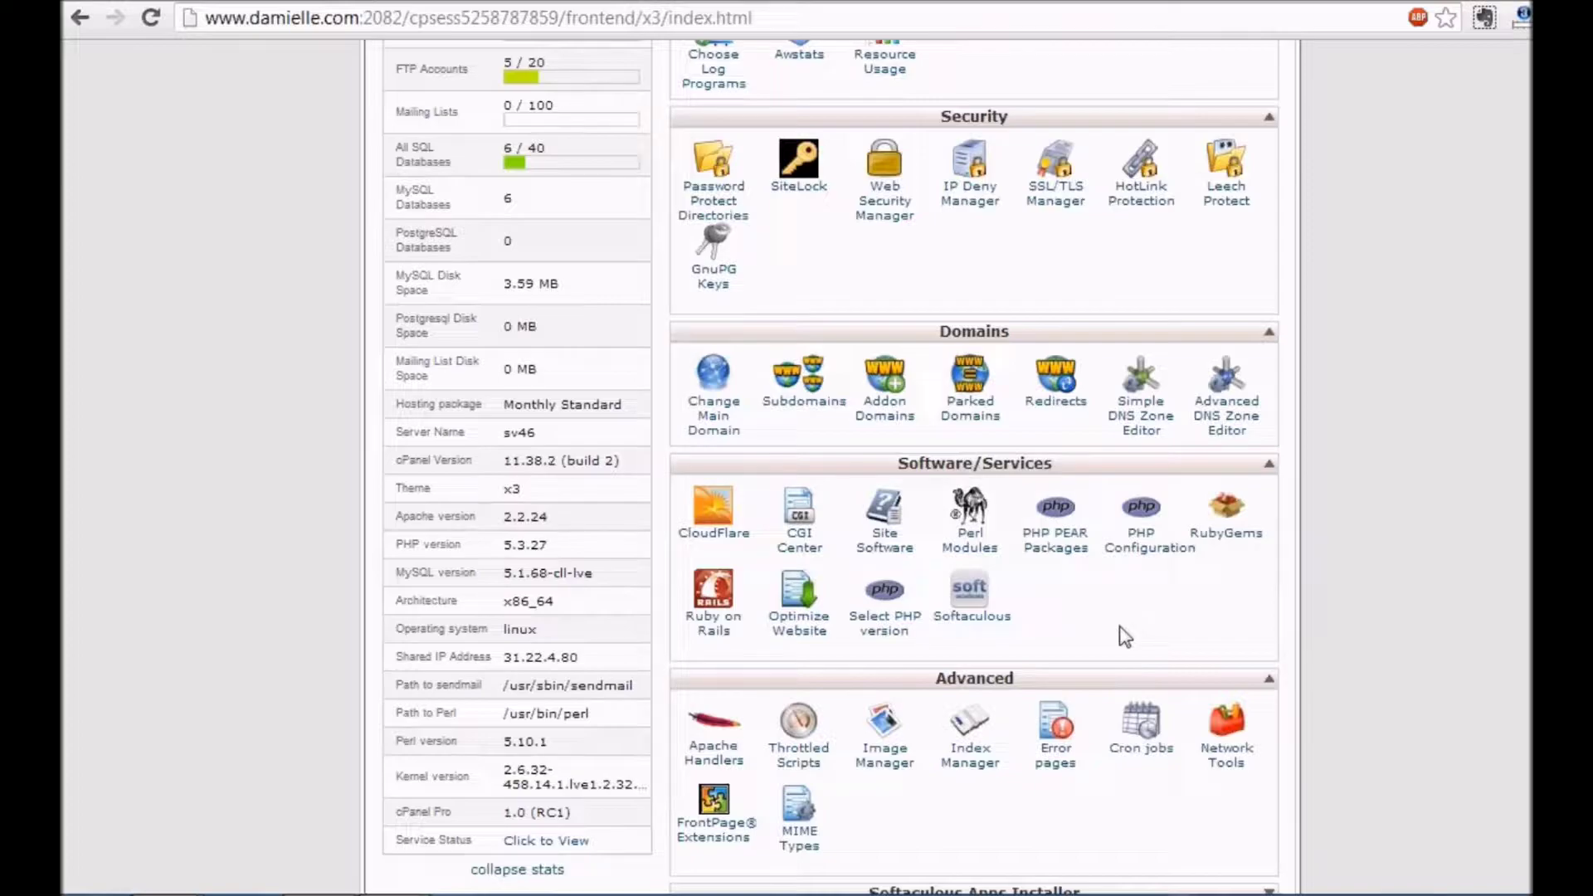
Launch Softaculous and begin a WordPress installation from the WordPress tile
left_click(983, 616)
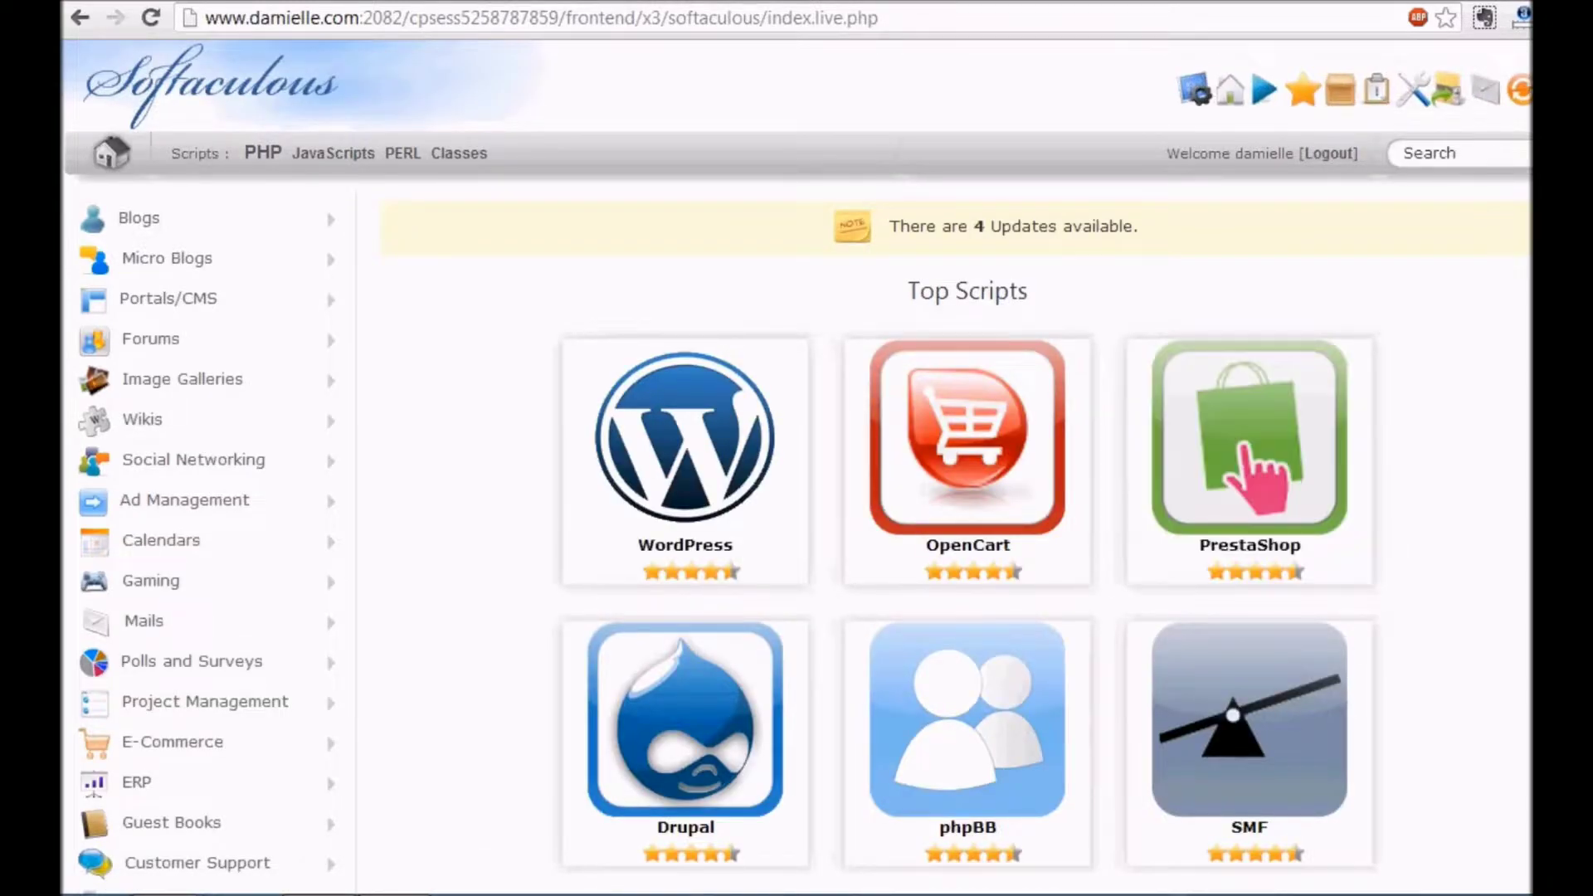
scroll(797, 465, "down", 2)
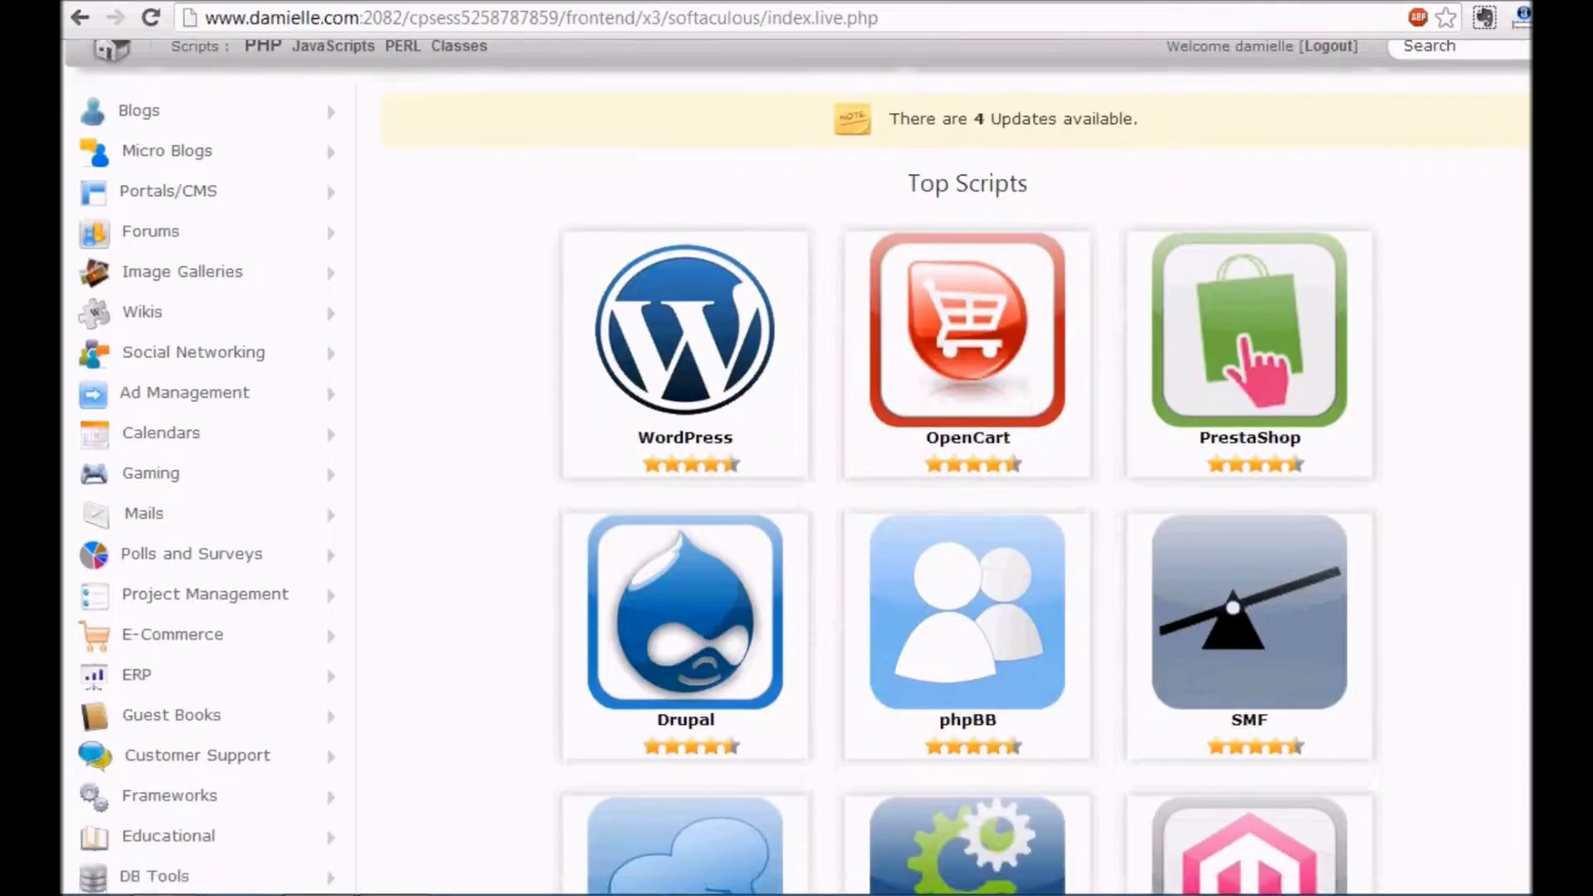
mouse_move(666, 317)
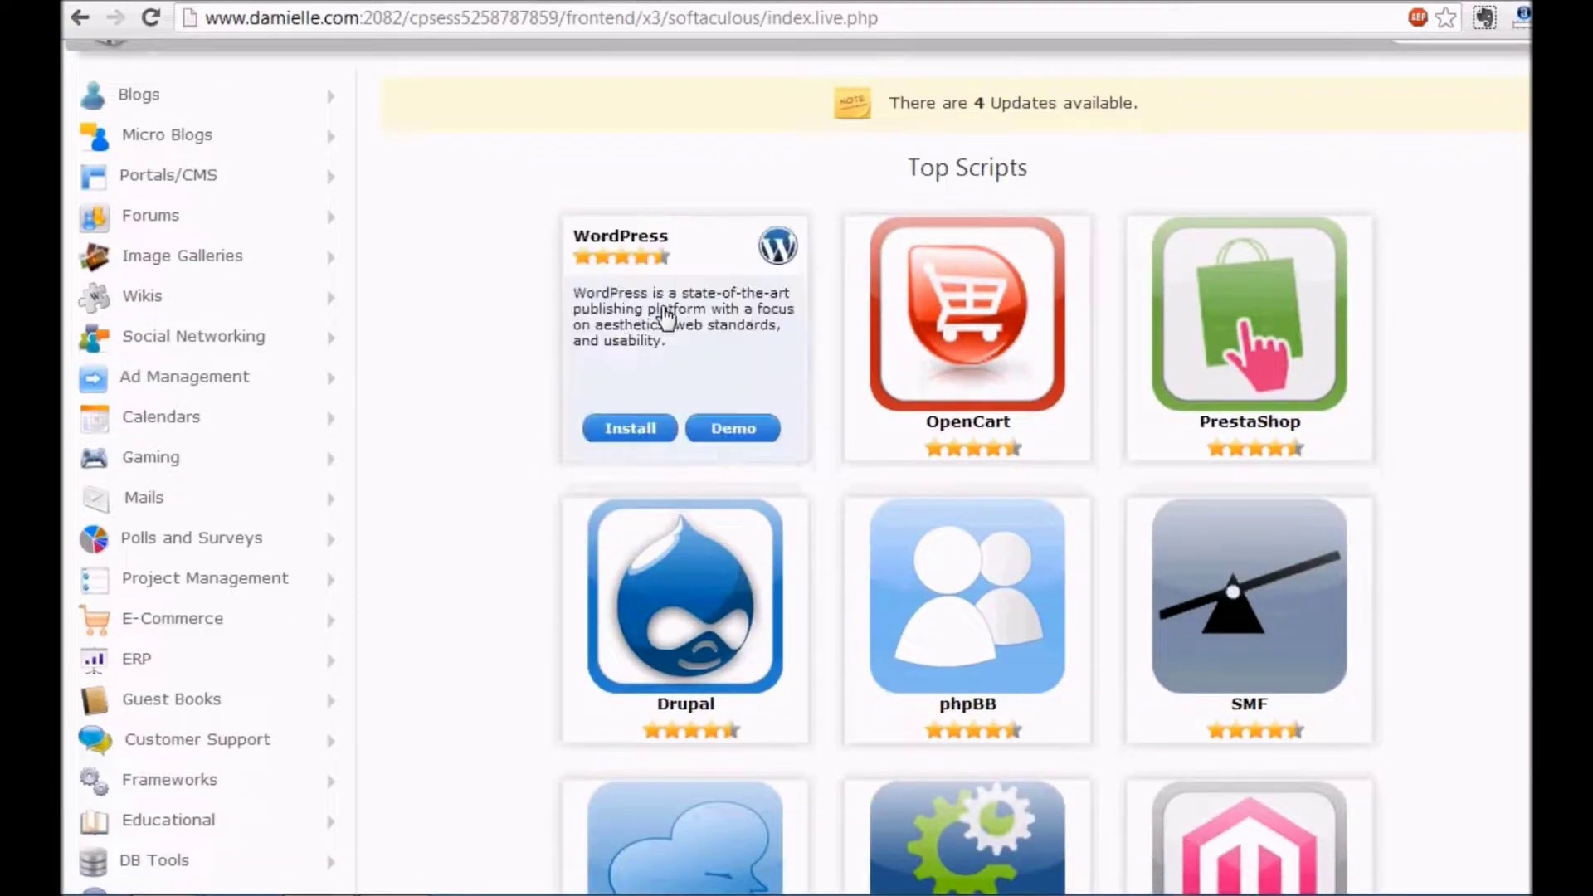
left_click(628, 446)
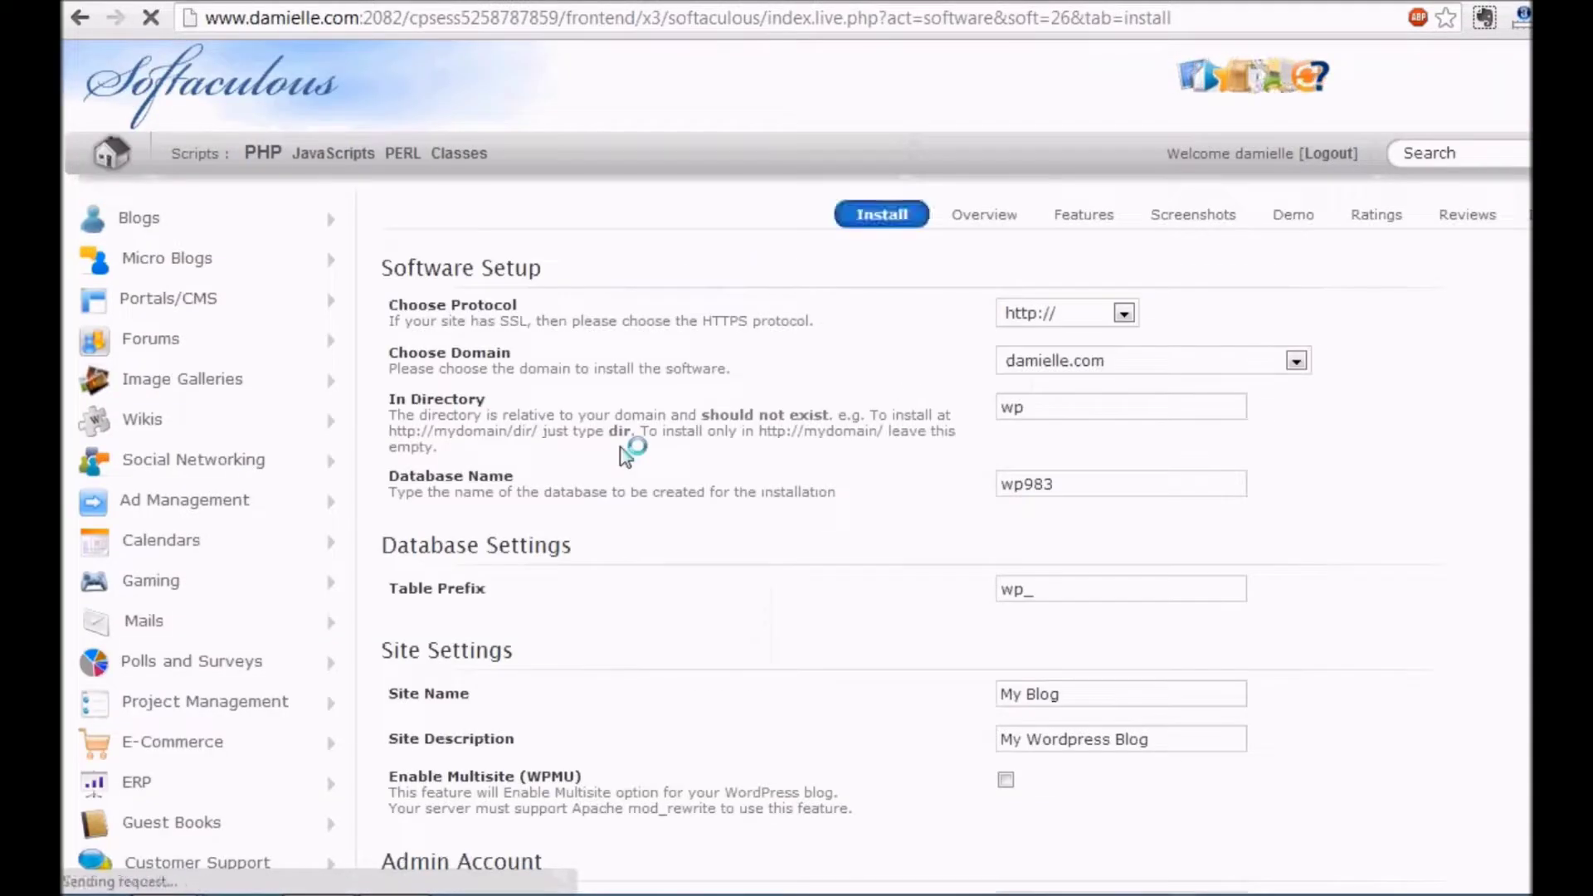
Choose wpvideosidekick.com as the domain and change the install directory from 'wp' to 'blog'
left_click(1180, 373)
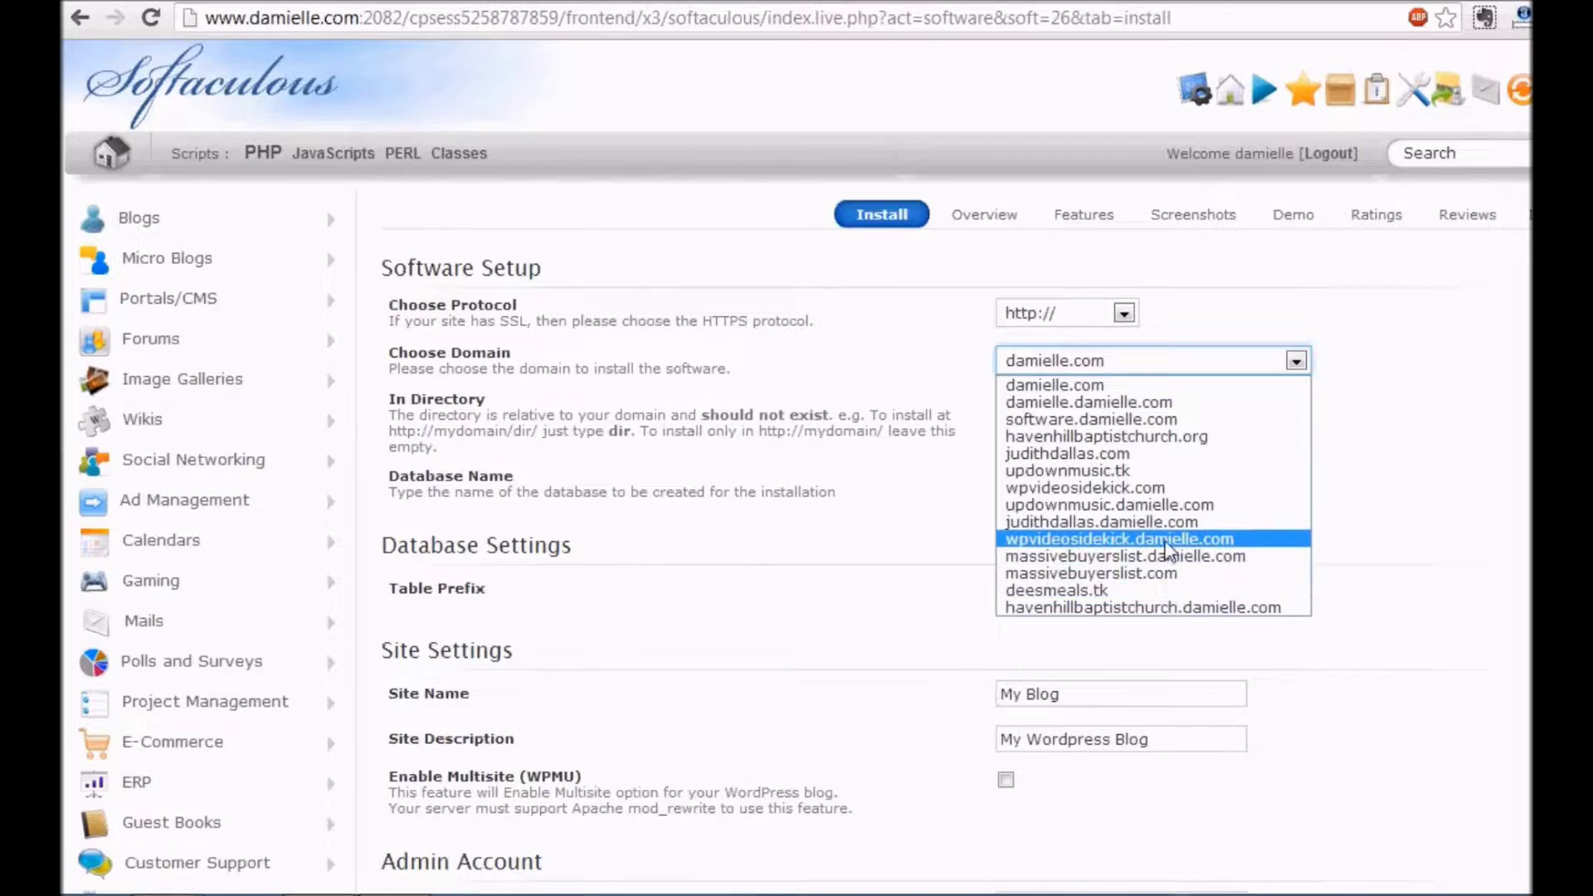
left_click(1146, 487)
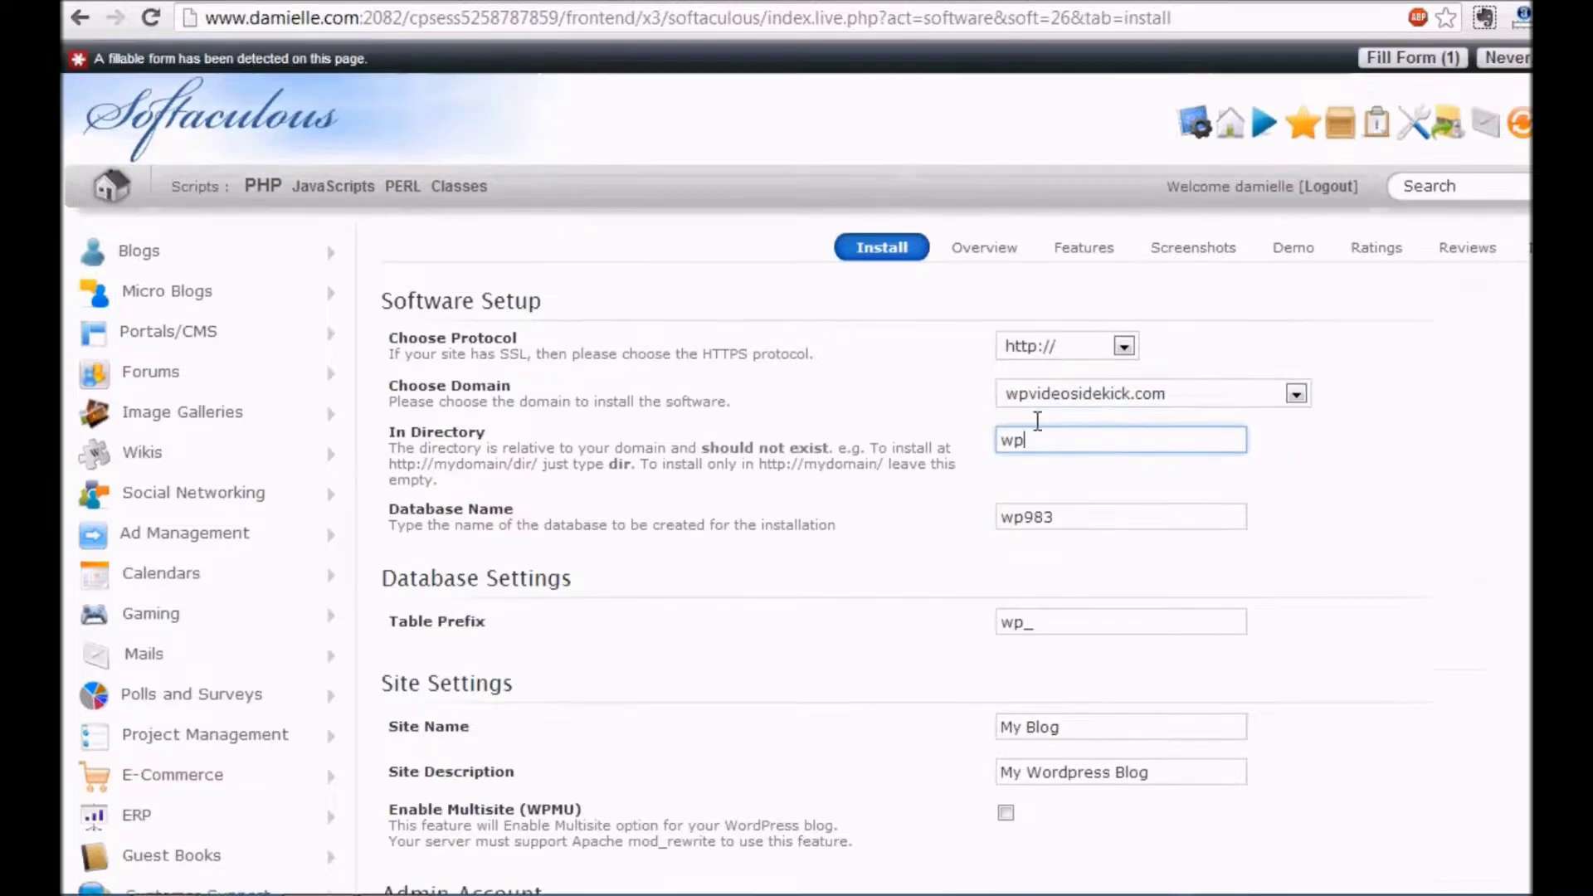
left_click_drag(1028, 456, 989, 443)
type("blog")
scroll(796, 464, "down", 3)
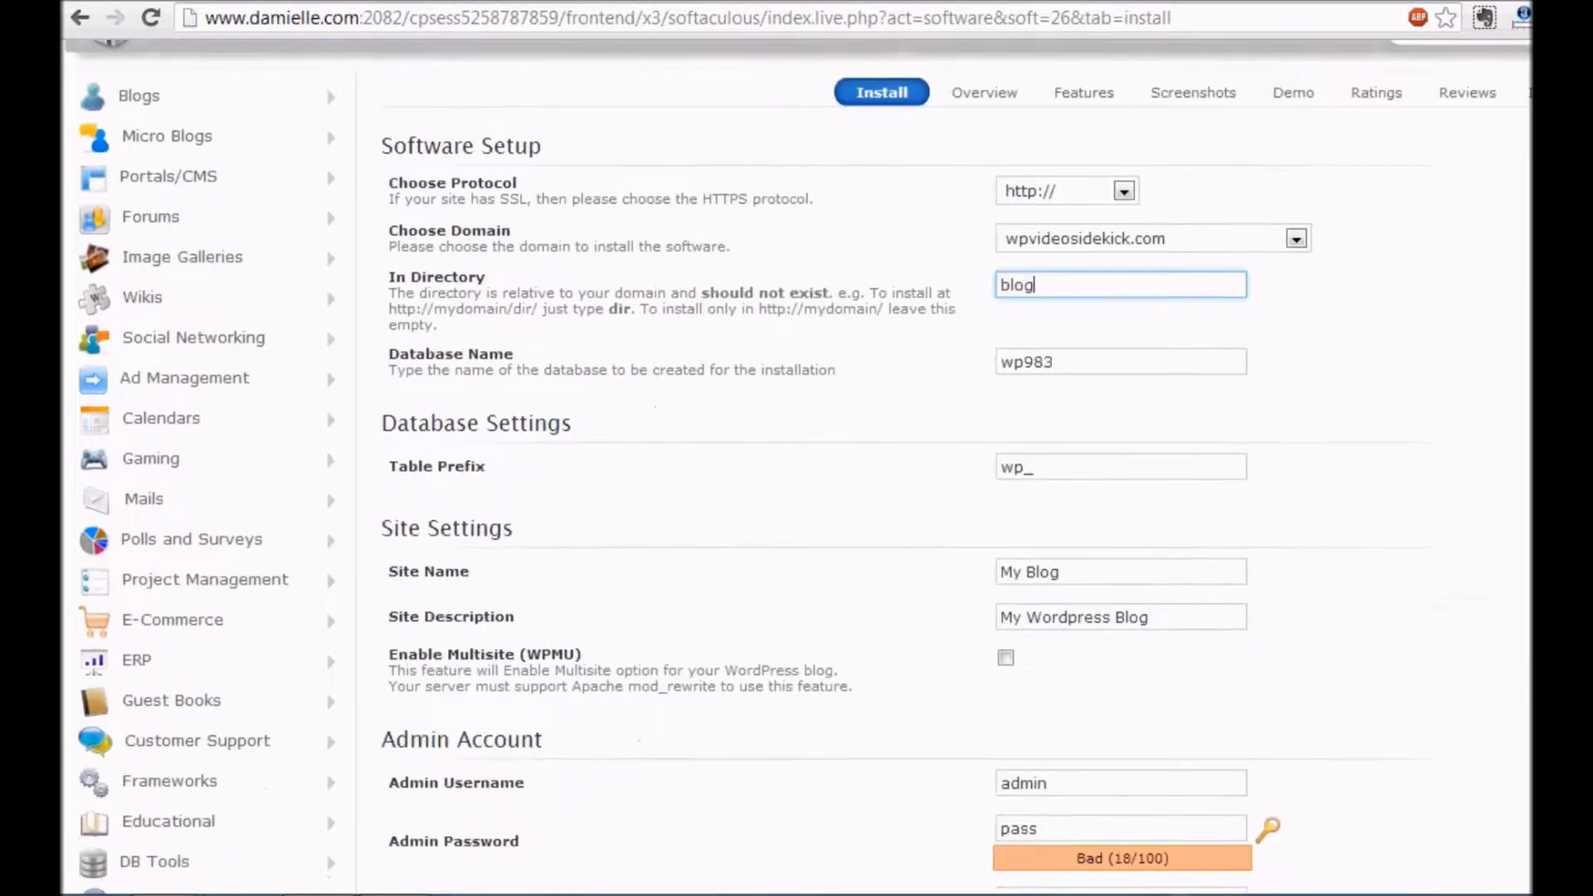
scroll(1264, 406, "down", 3)
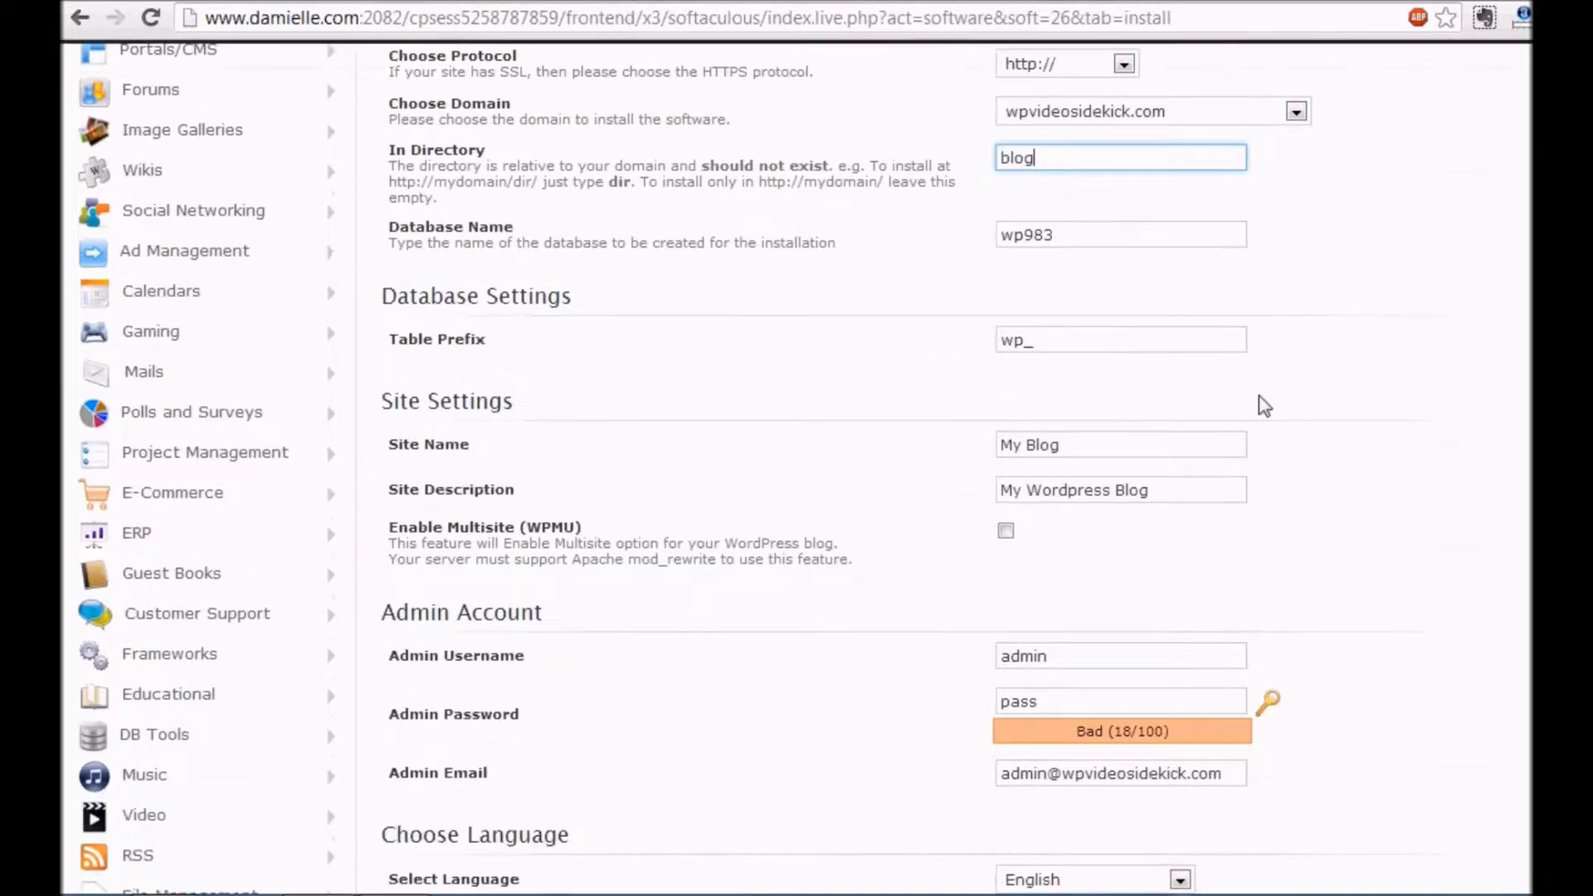
Replace 'My Blog' with 'WP Video Sidekick', set the description to 'Become A WP Pro', and edit the admin username field
left_click_drag(1074, 455, 988, 458)
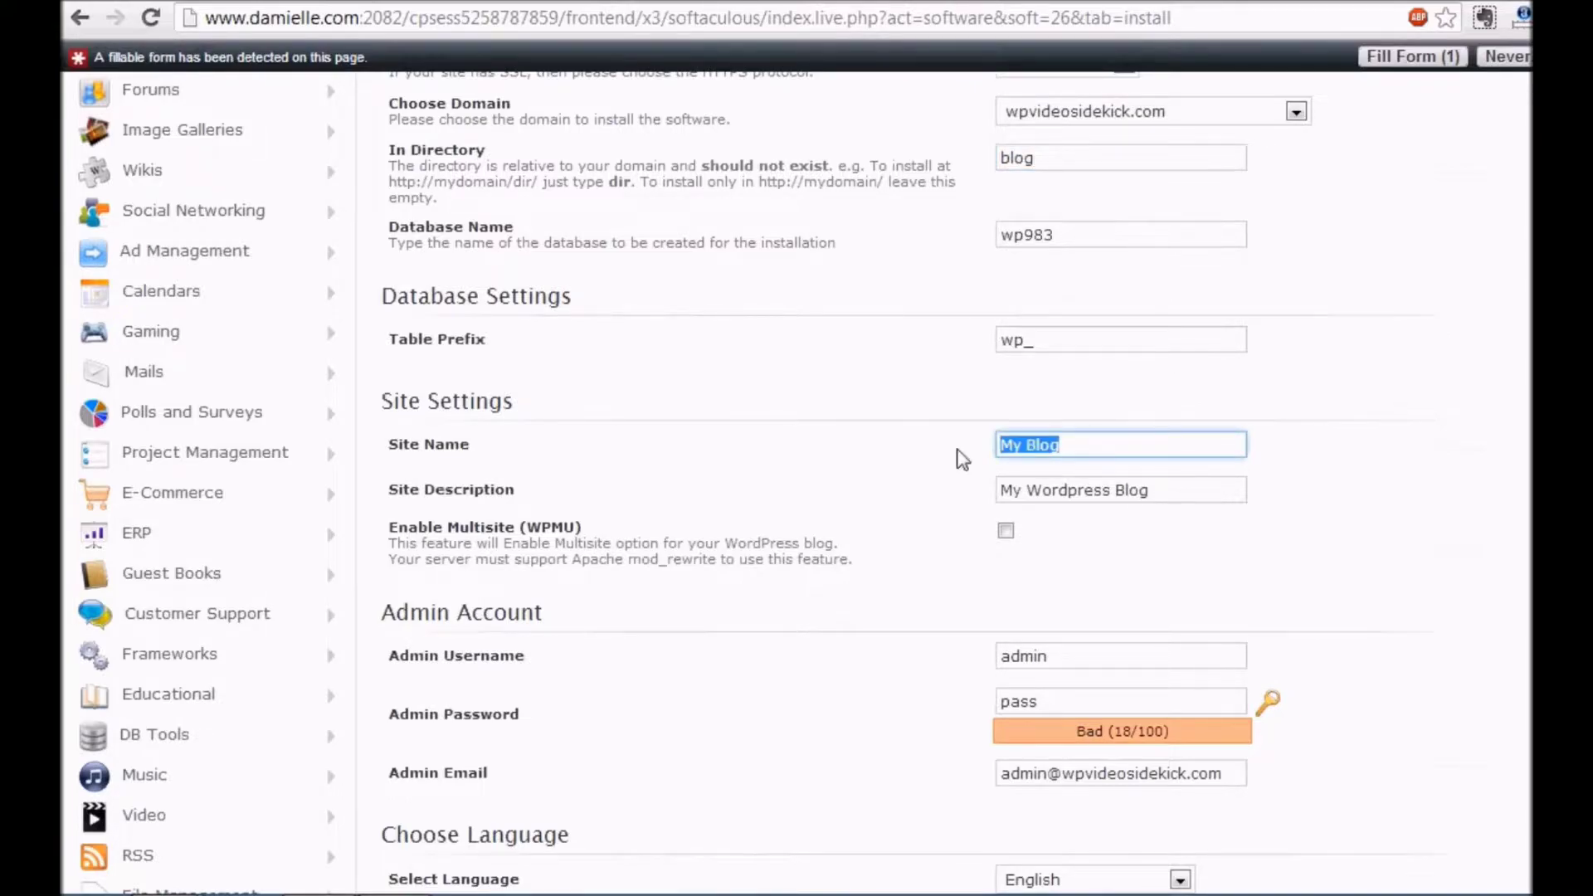
type("WP Video Si")
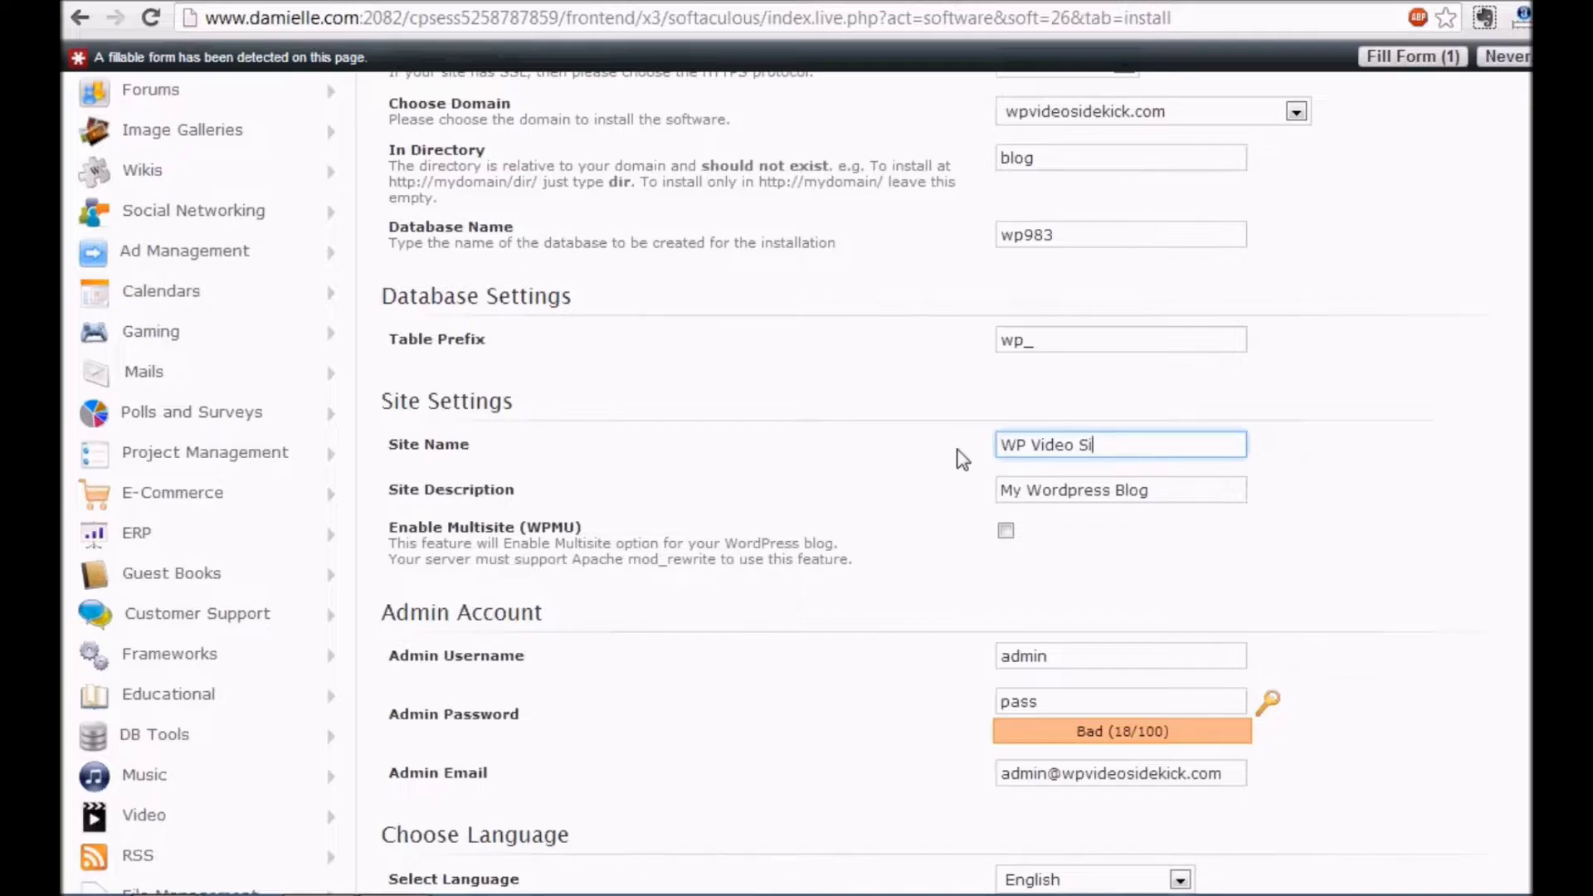
type("dekick")
left_click_drag(1195, 502, 824, 521)
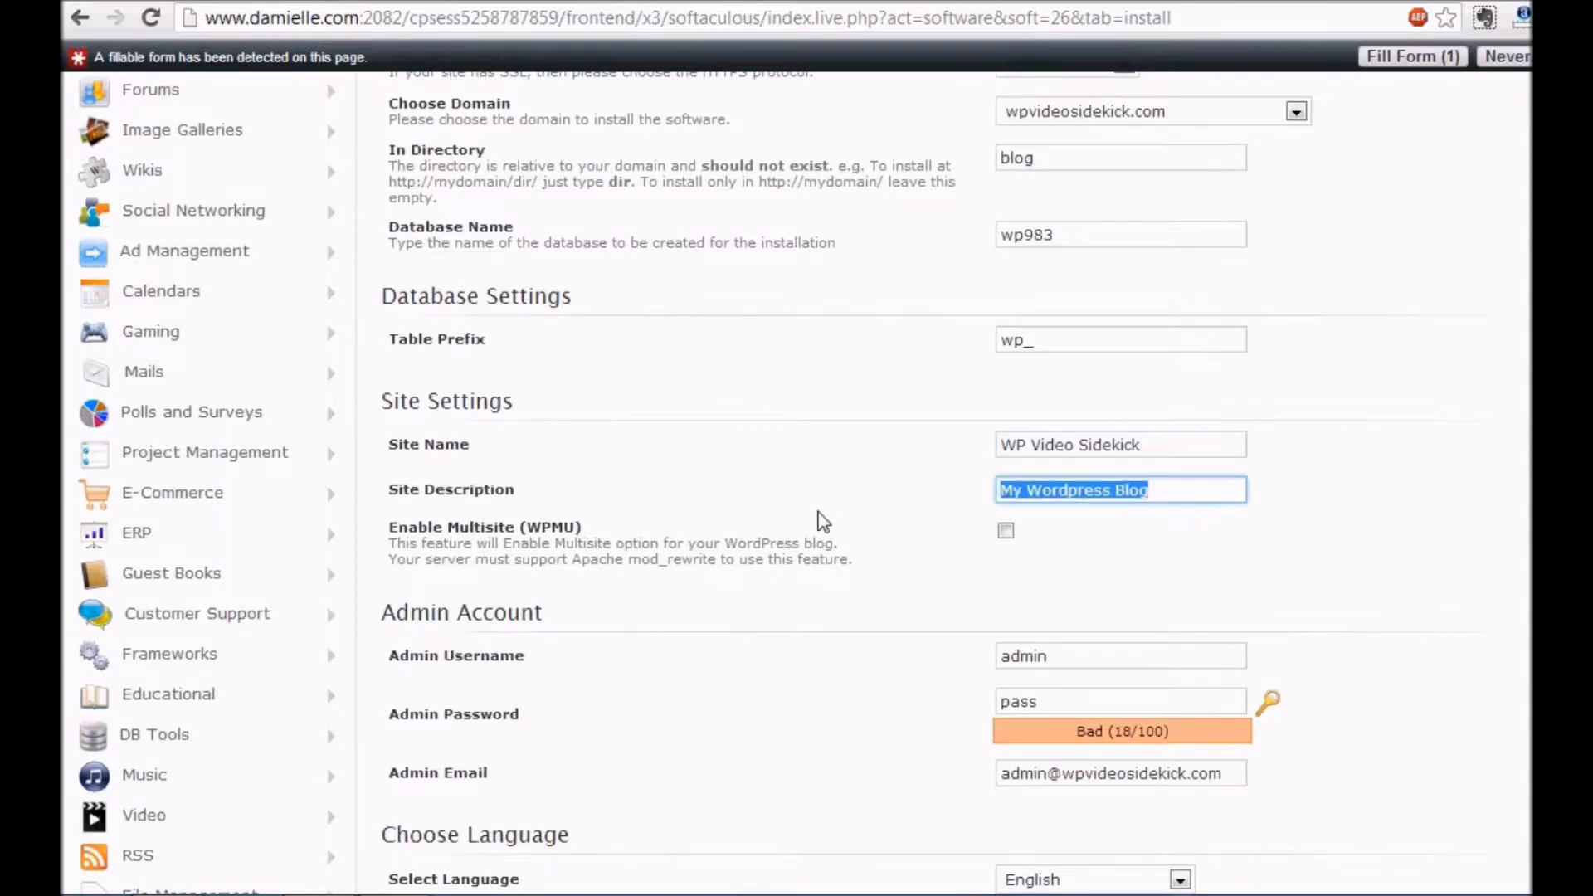
type("Beco")
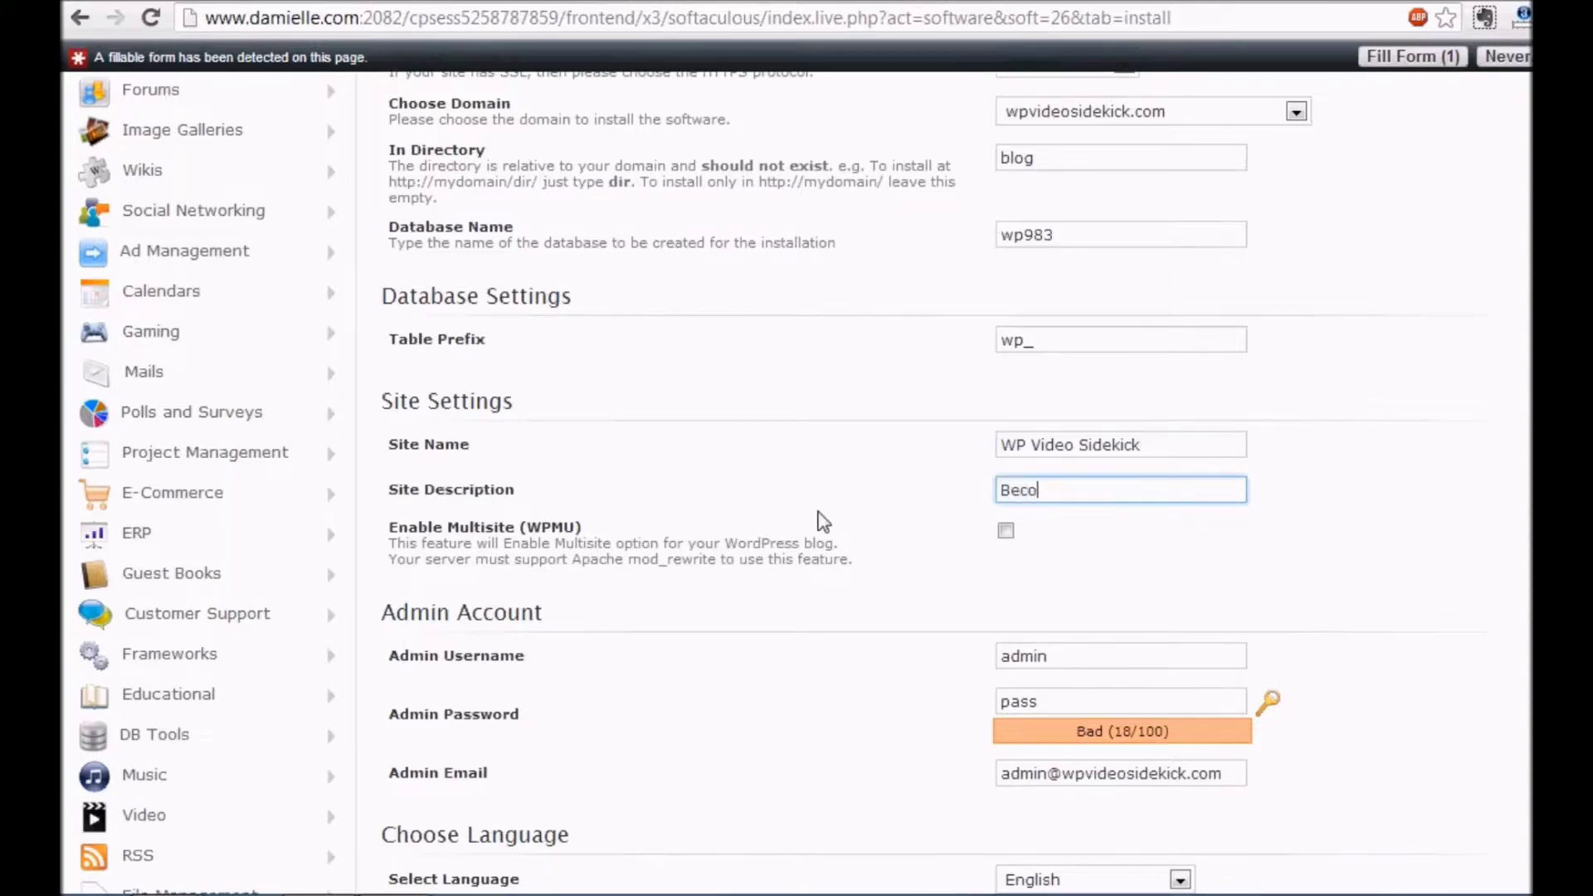
type("me A WP Pro")
scroll(1178, 337, "down", 3)
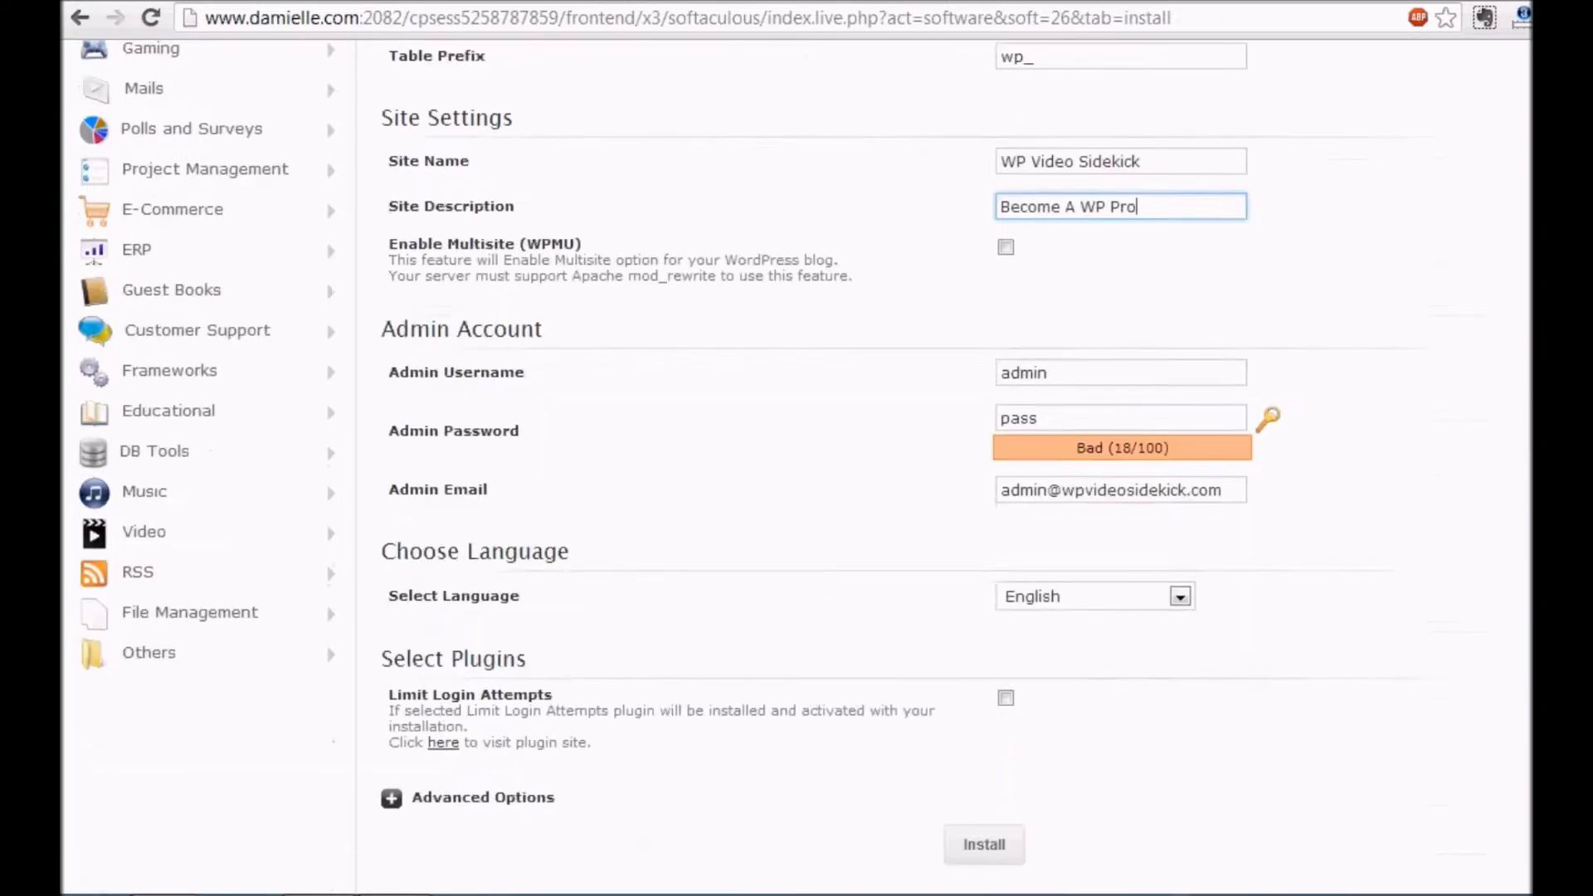
left_click(1080, 369)
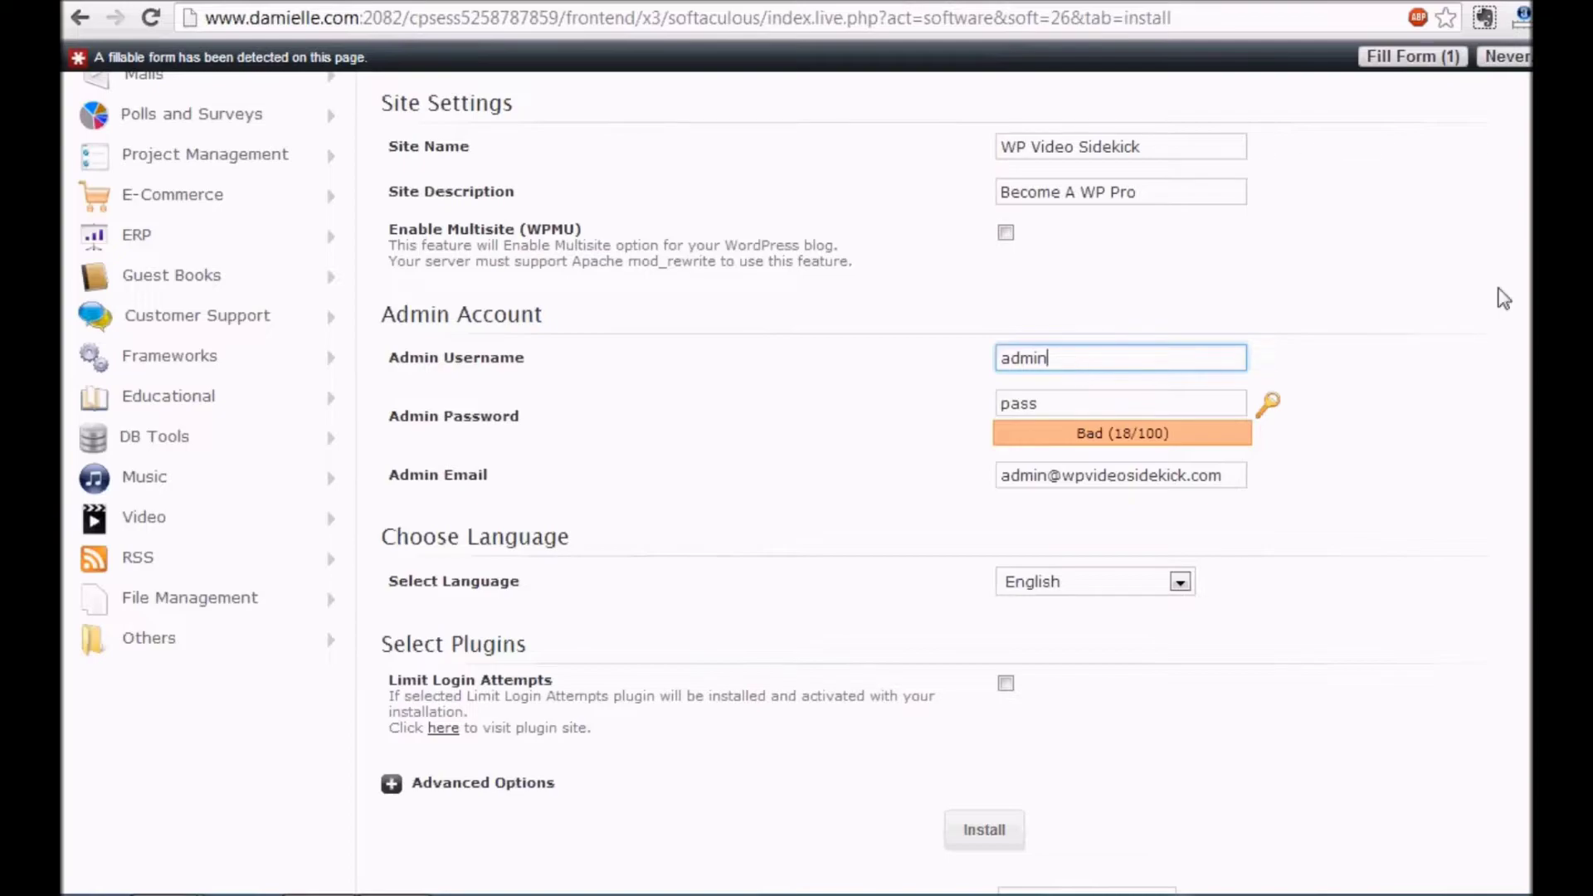
Replace the default admin password with a new password
scroll(1246, 314, "down", 2)
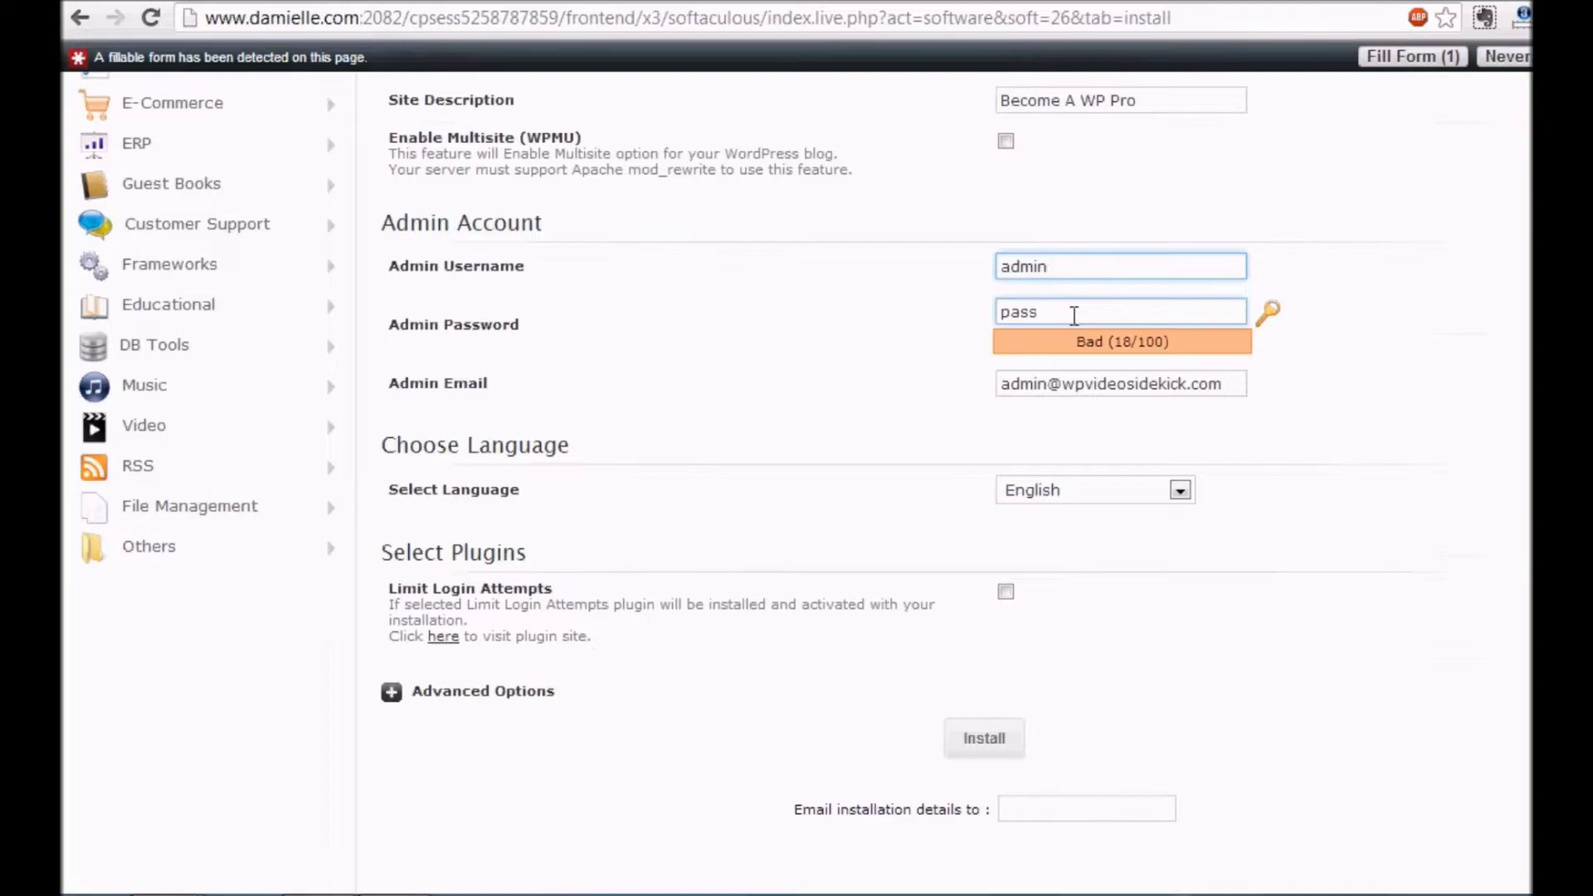
left_click_drag(1060, 322, 965, 335)
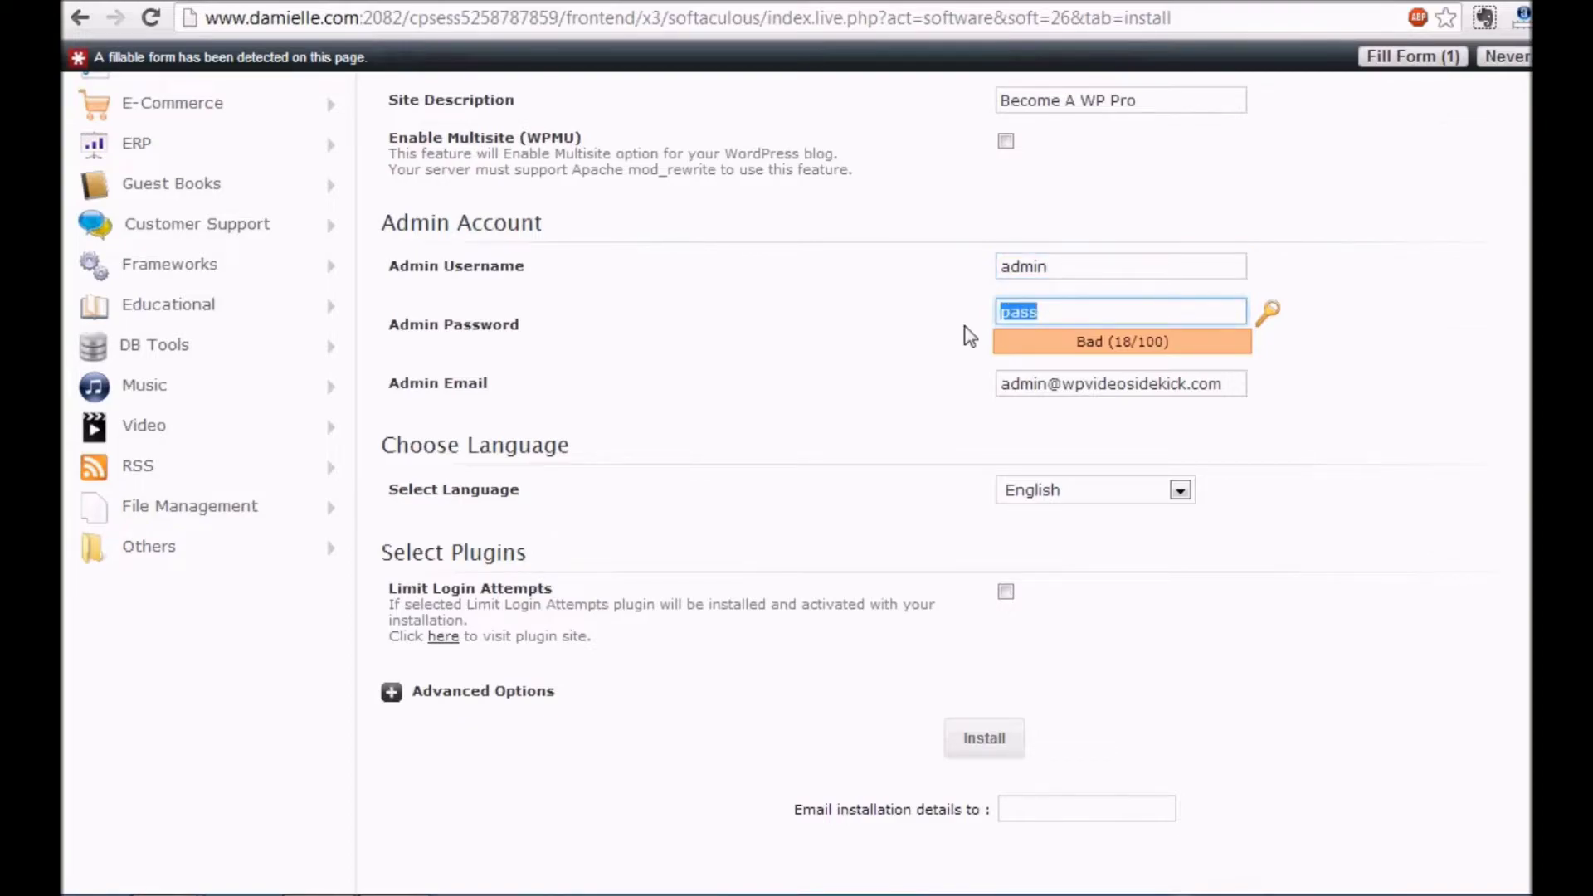
type("pa")
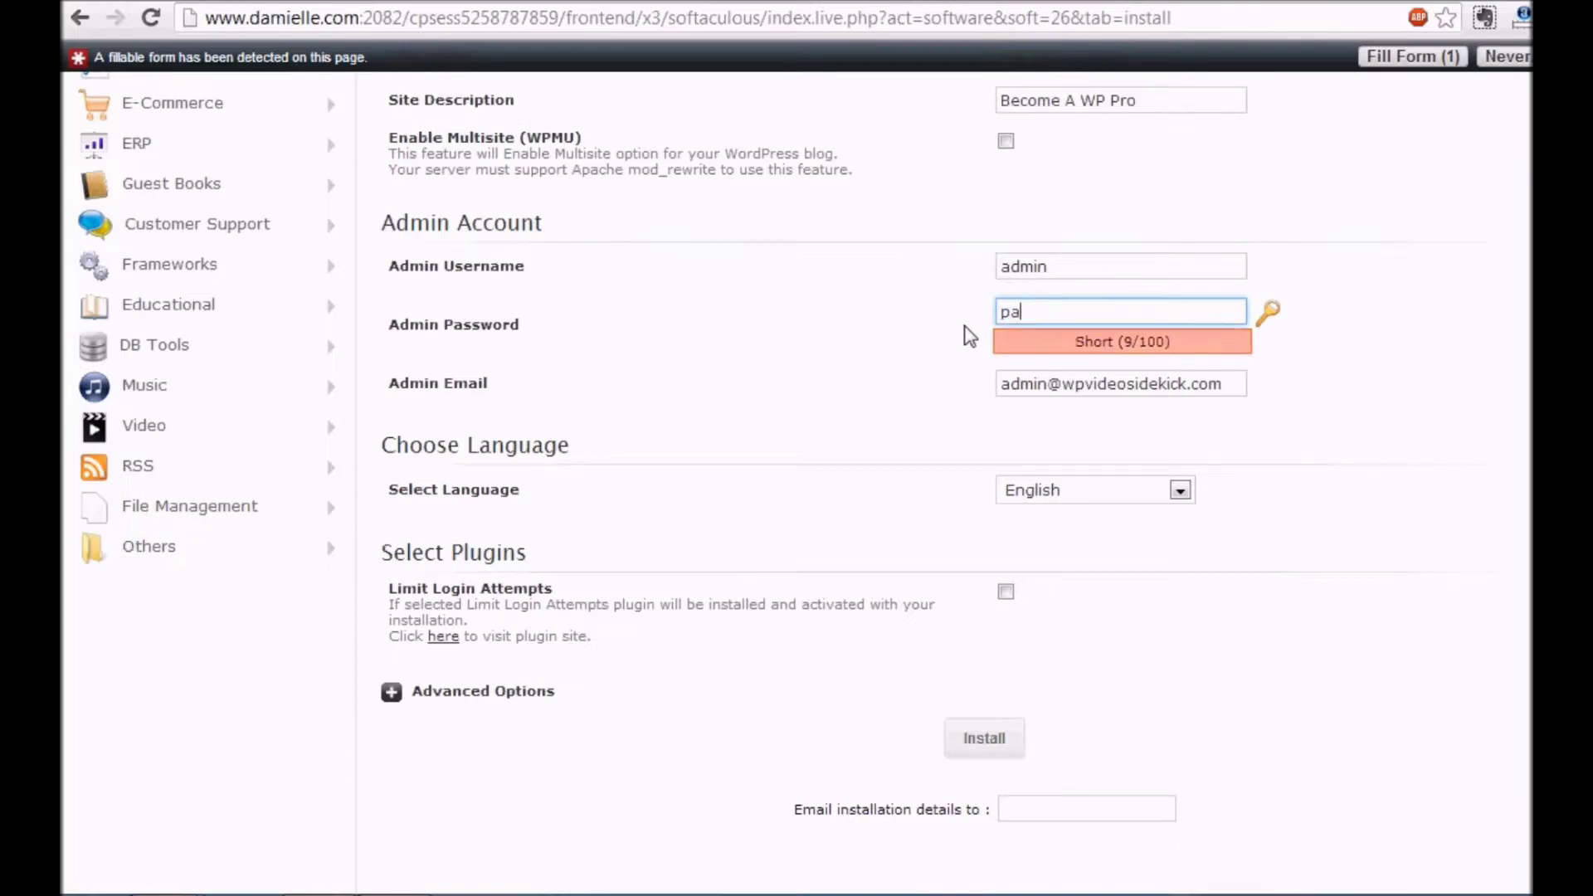
type("ss123")
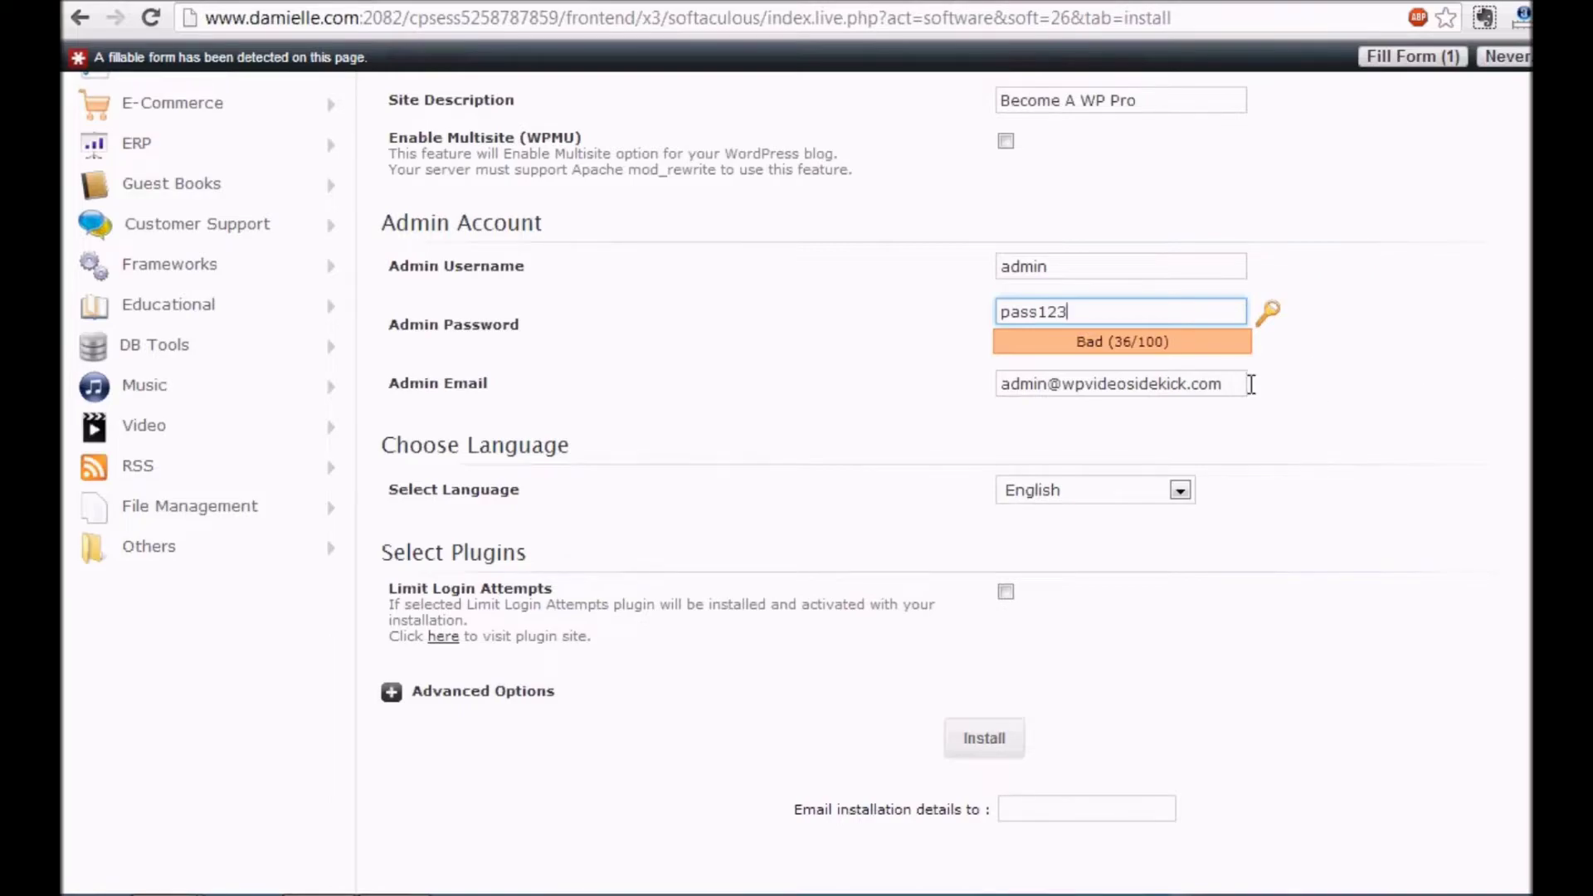
Replace the default admin e-mail with the owner's own e-mail address
left_click_drag(1235, 392, 914, 414)
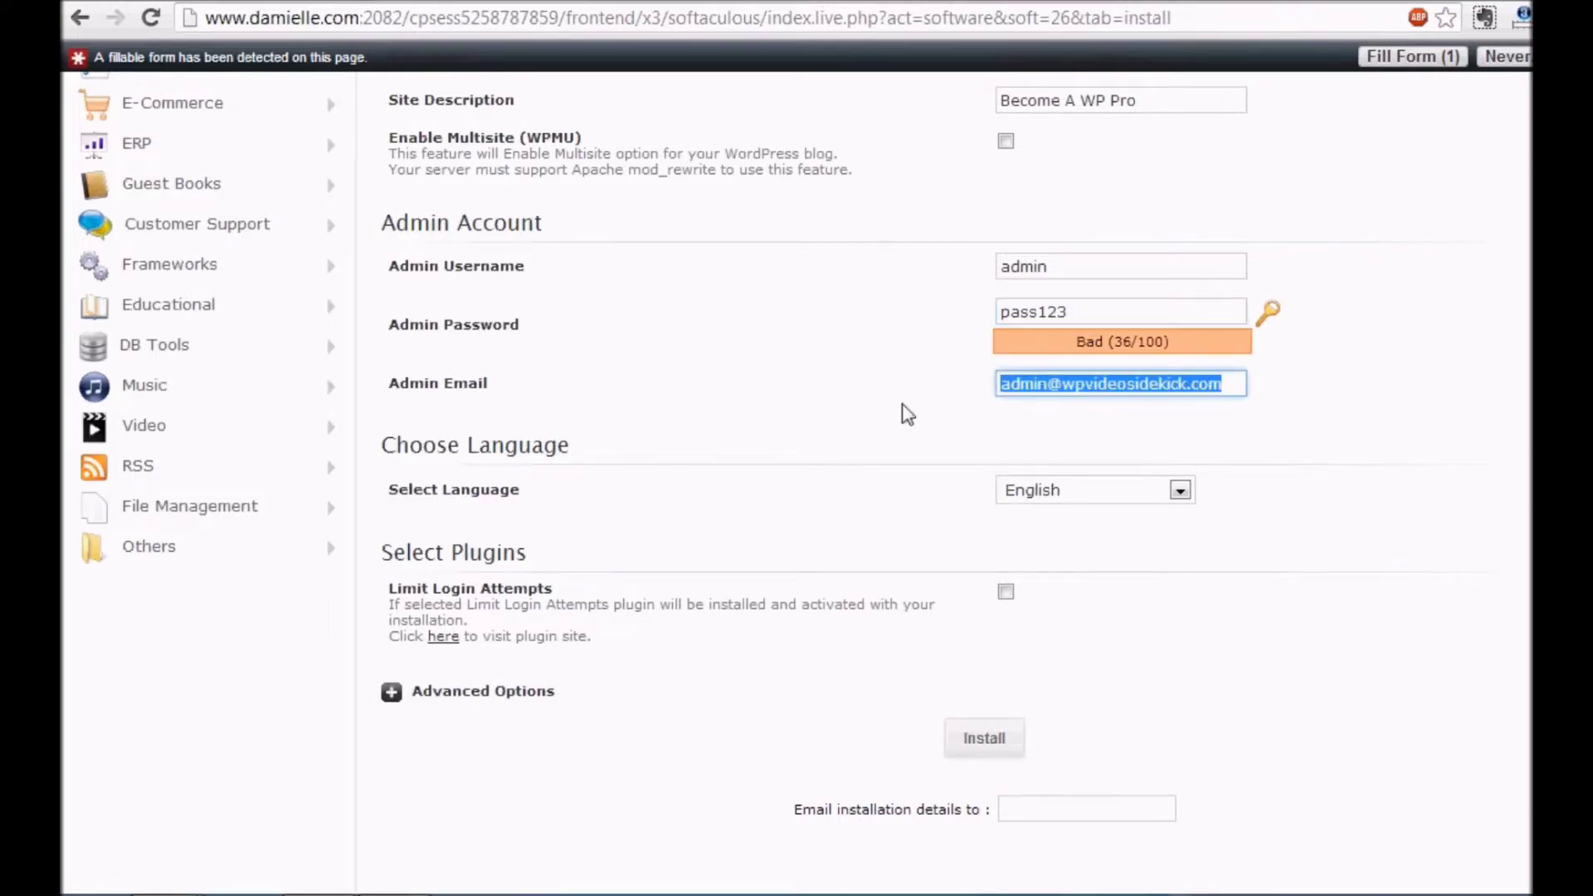
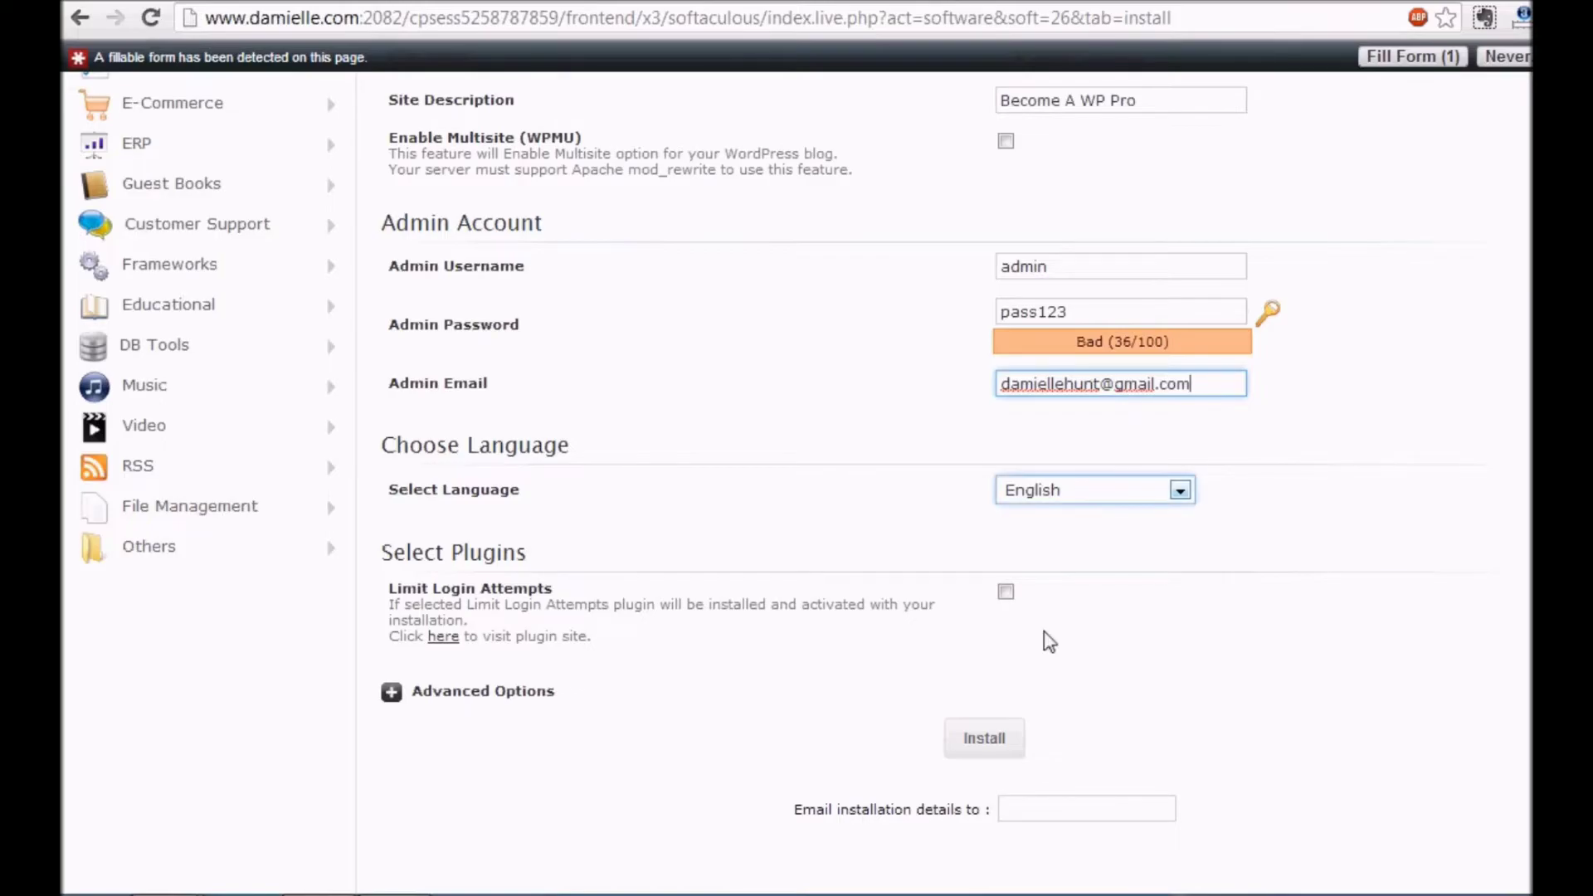
scroll(1526, 537, "down", 2)
scroll(1526, 537, "down", 1)
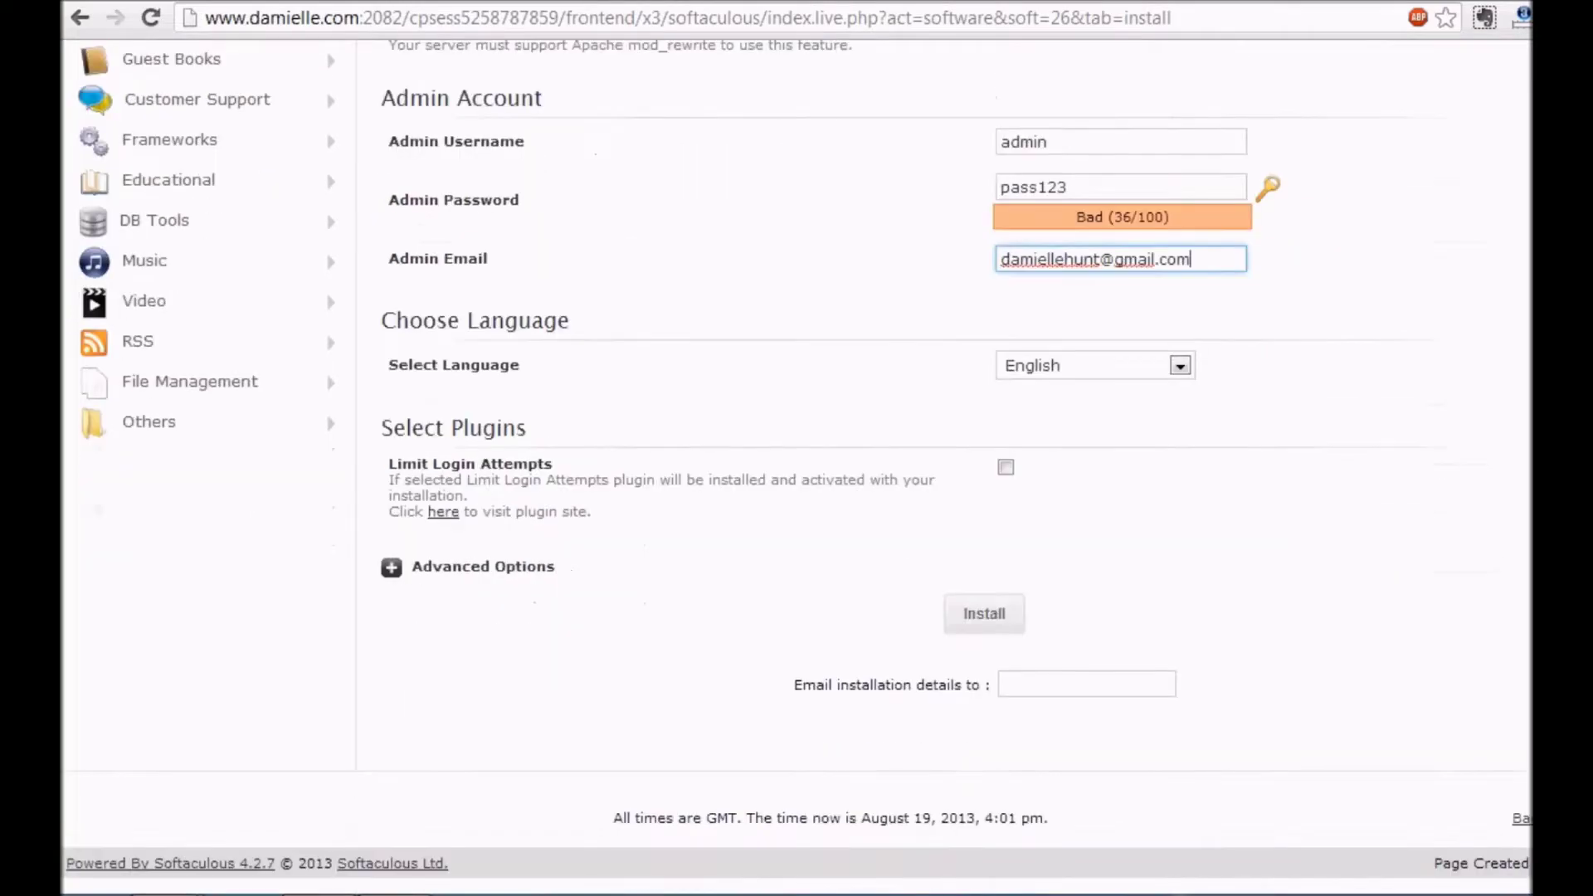
Run the WordPress install and open the new blog at wpvideosidekick.com/blog
left_click(991, 617)
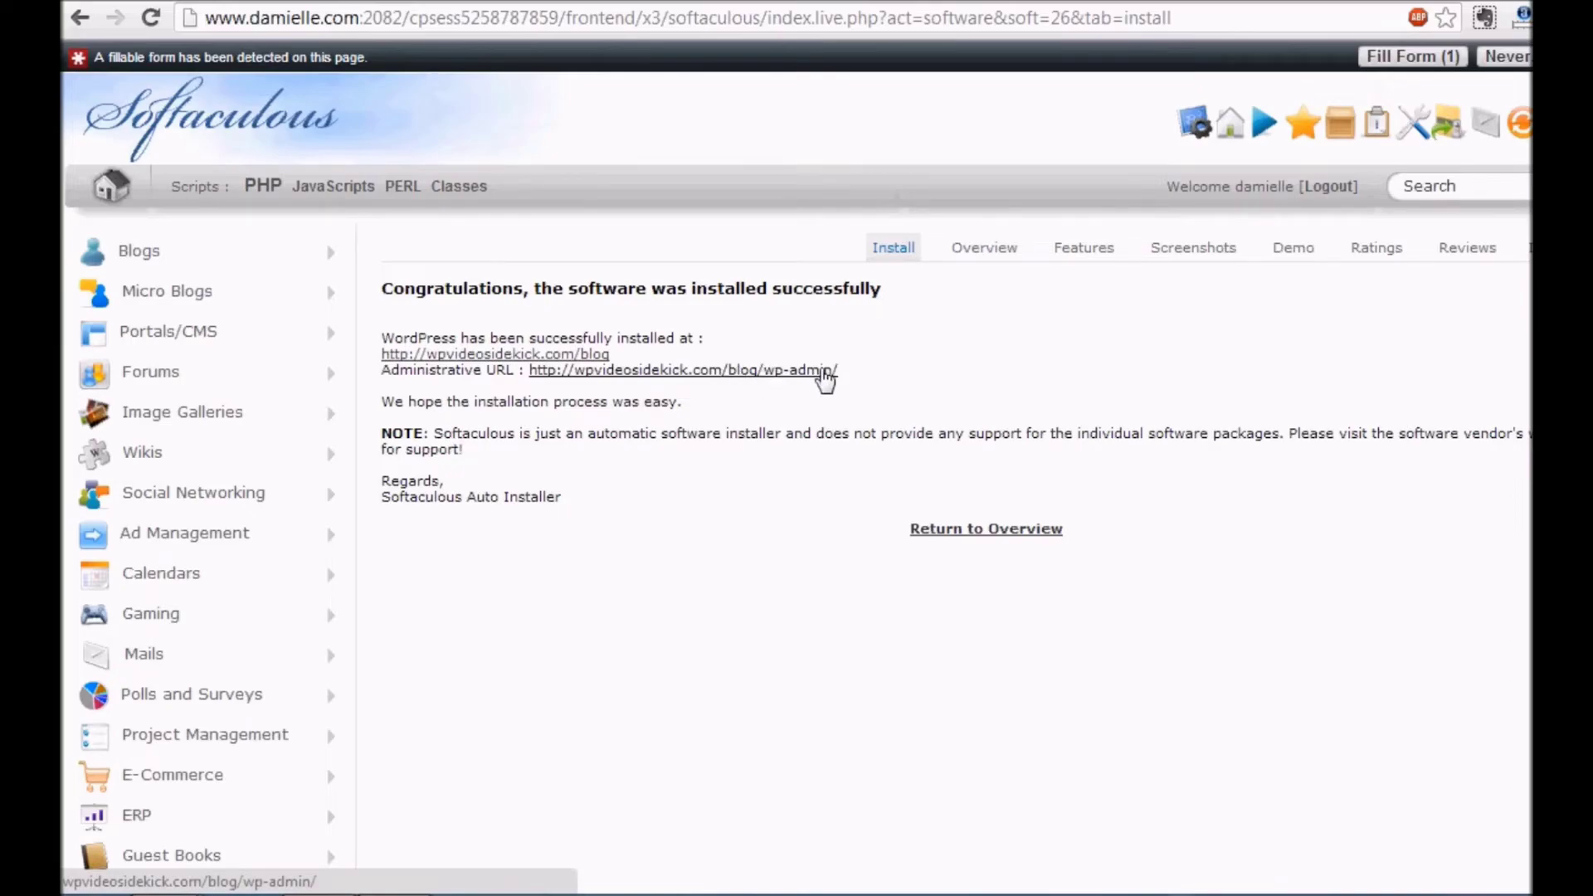
left_click(560, 357)
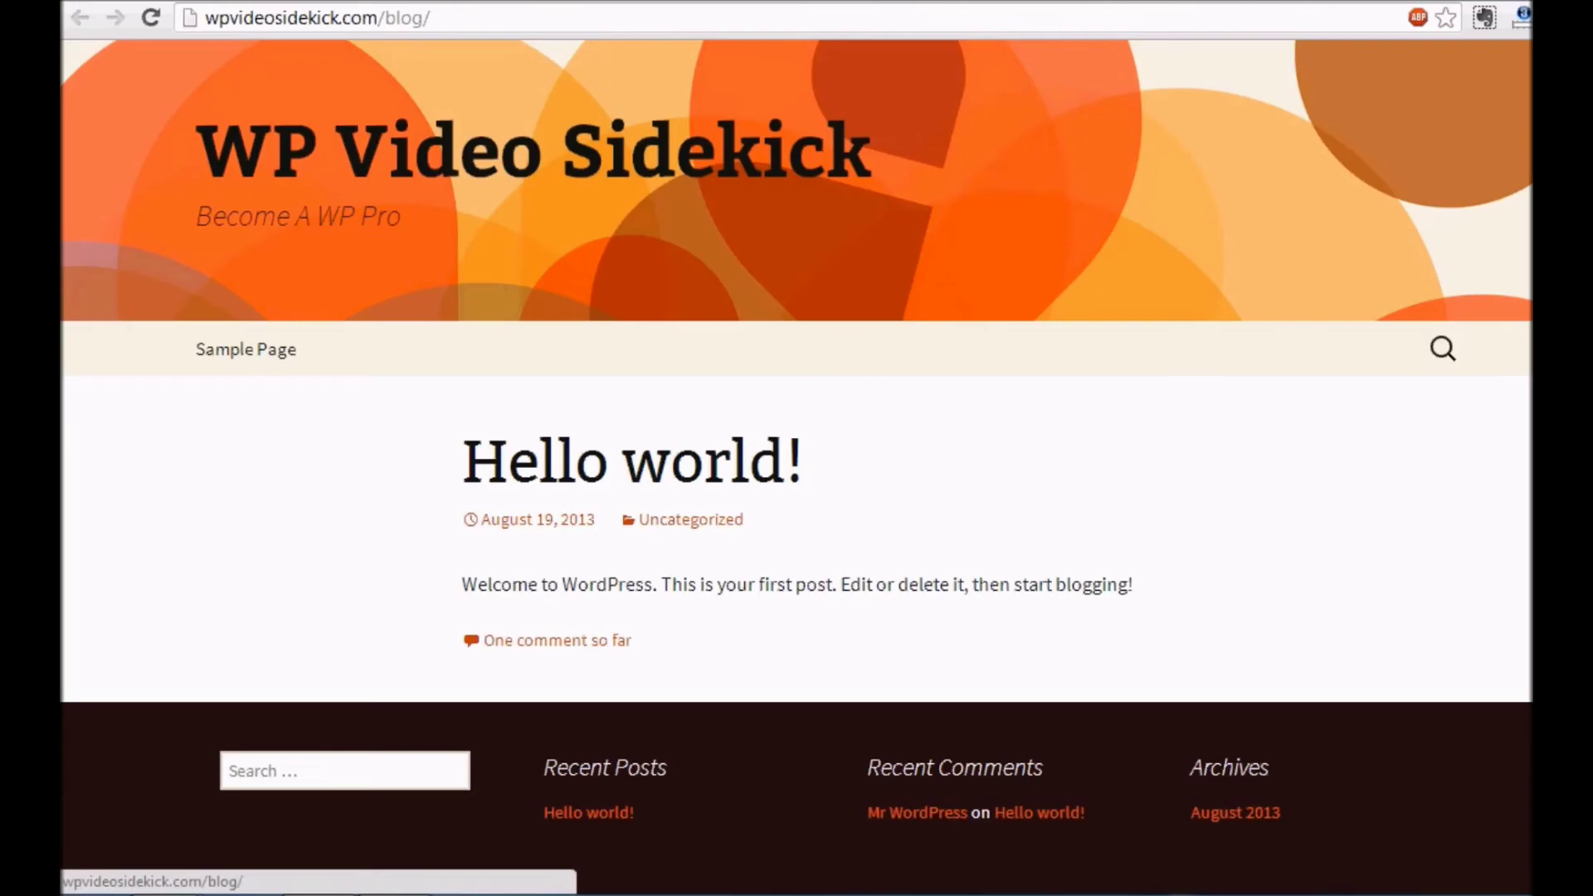
Scroll through the WP Video Sidekick homepage to review the Hello world! post and sidebar widgets
scroll(796, 464, "down", 5)
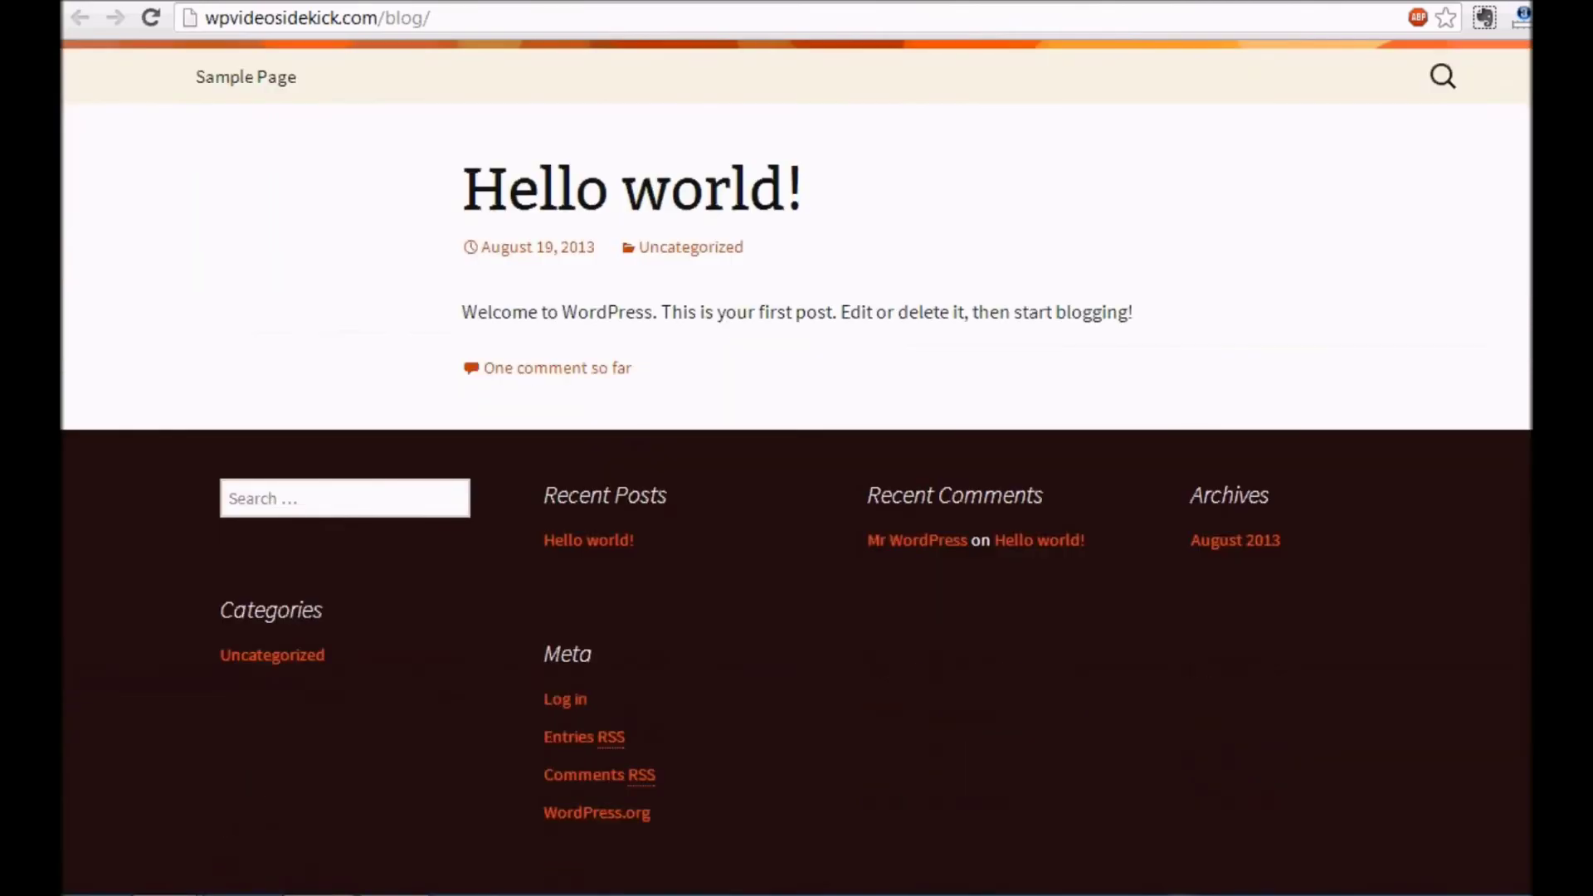
scroll(796, 465, "up", 5)
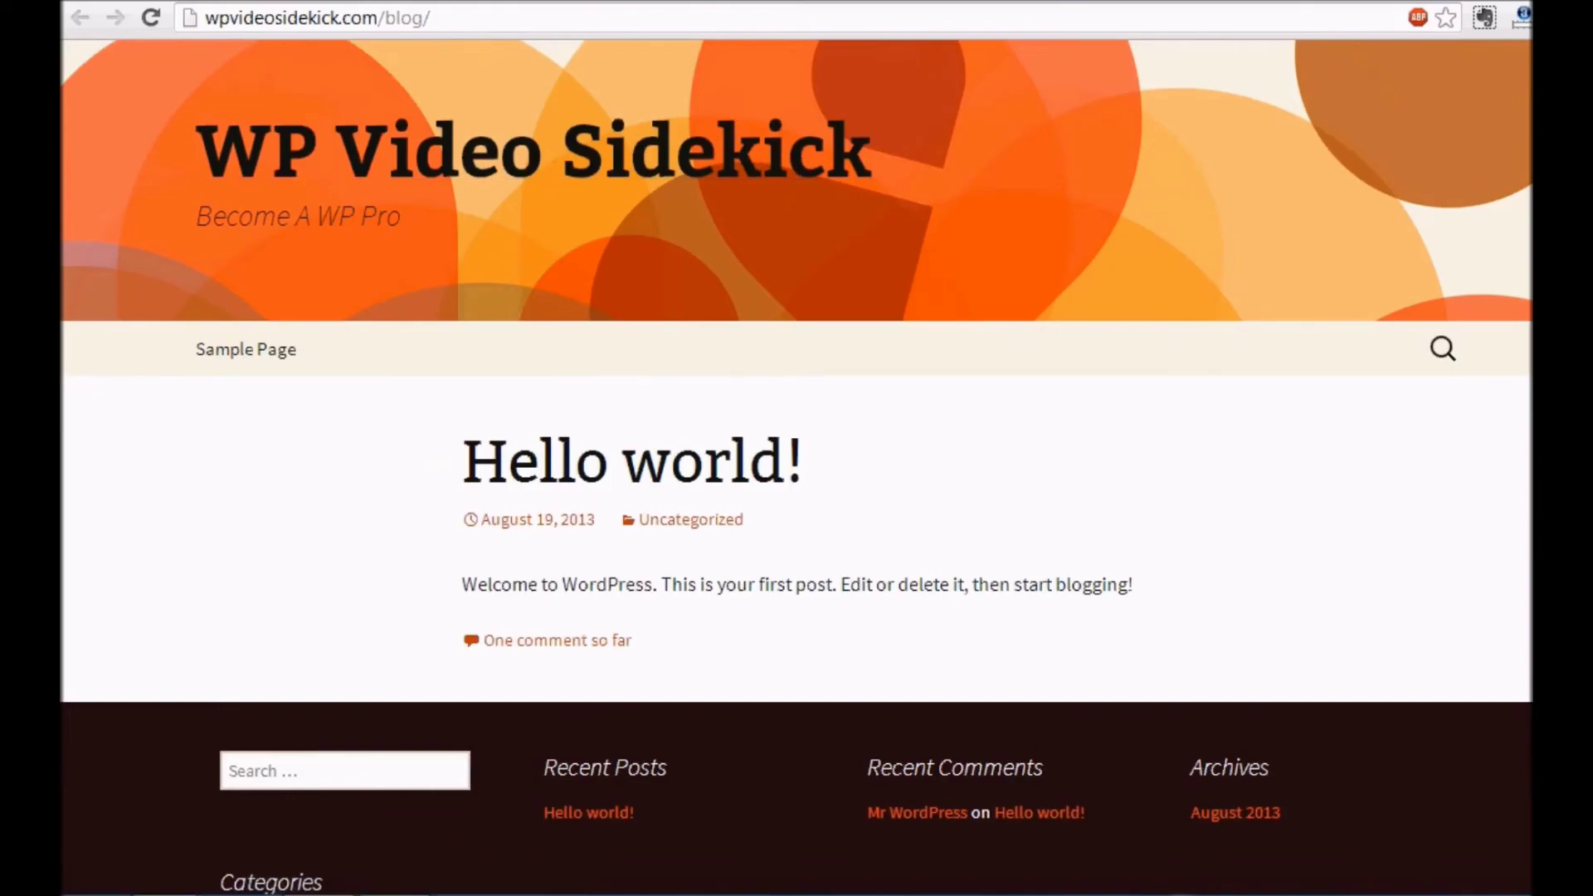
scroll(1140, 249, "down", 3)
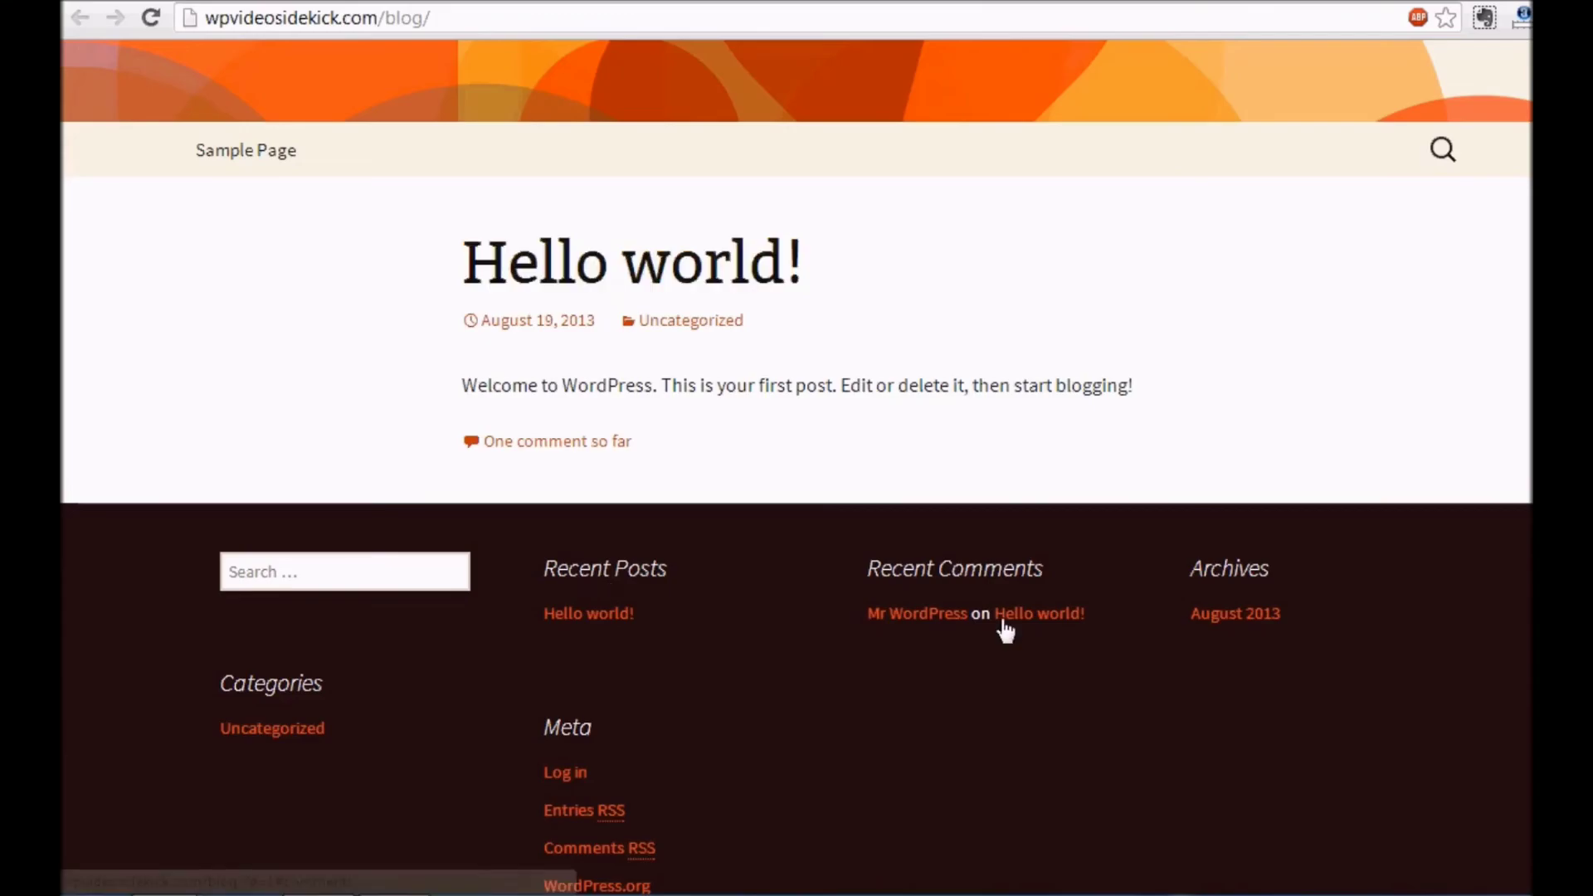
scroll(797, 465, "down", 3)
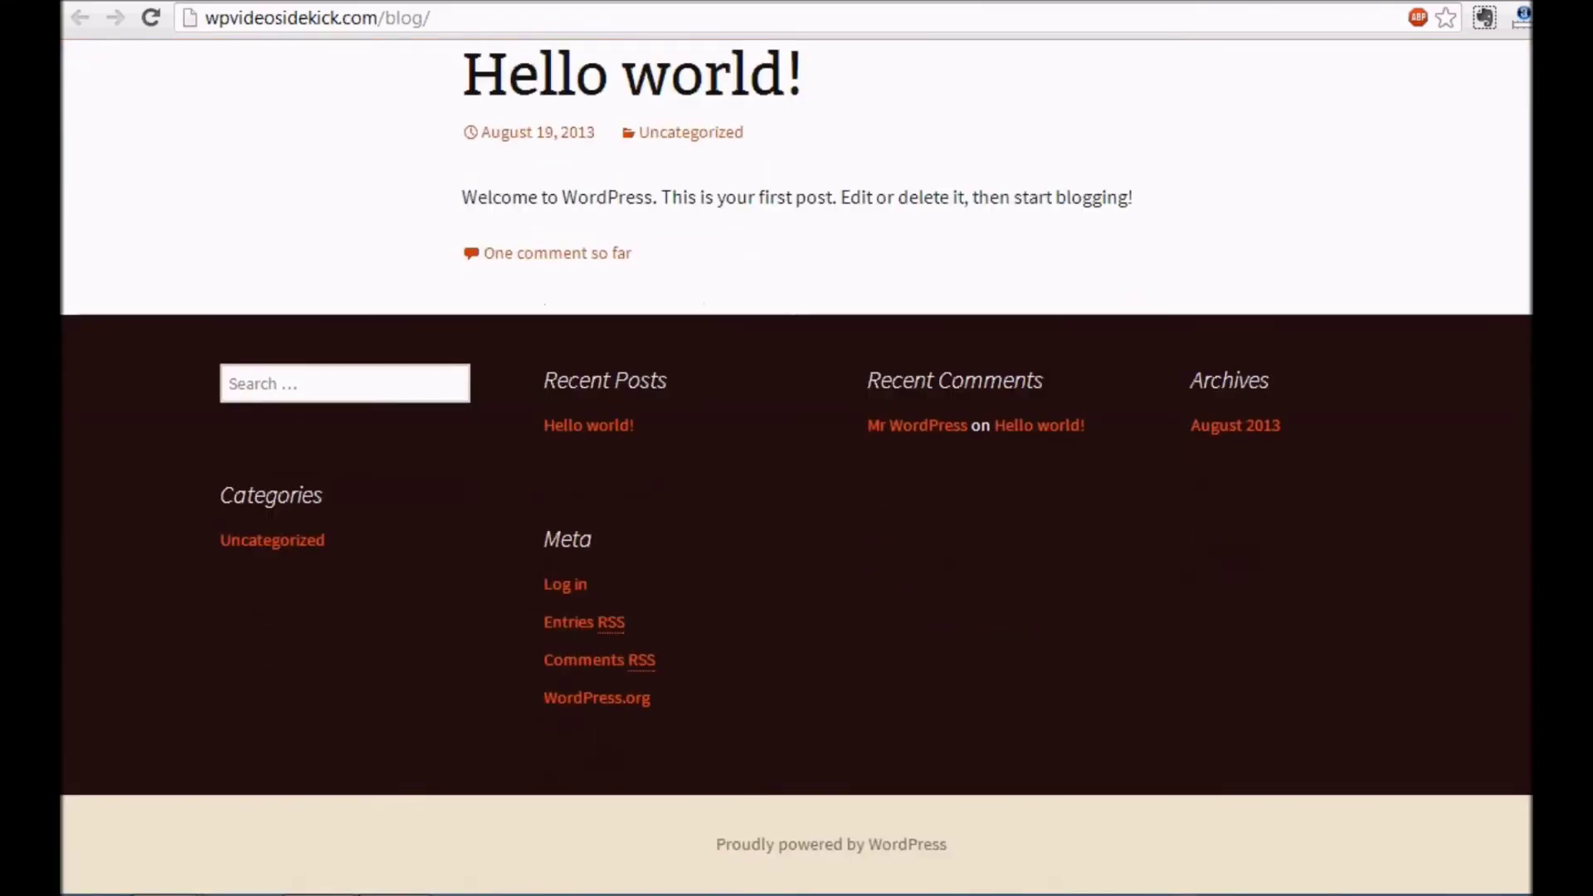
scroll(797, 464, "up", 3)
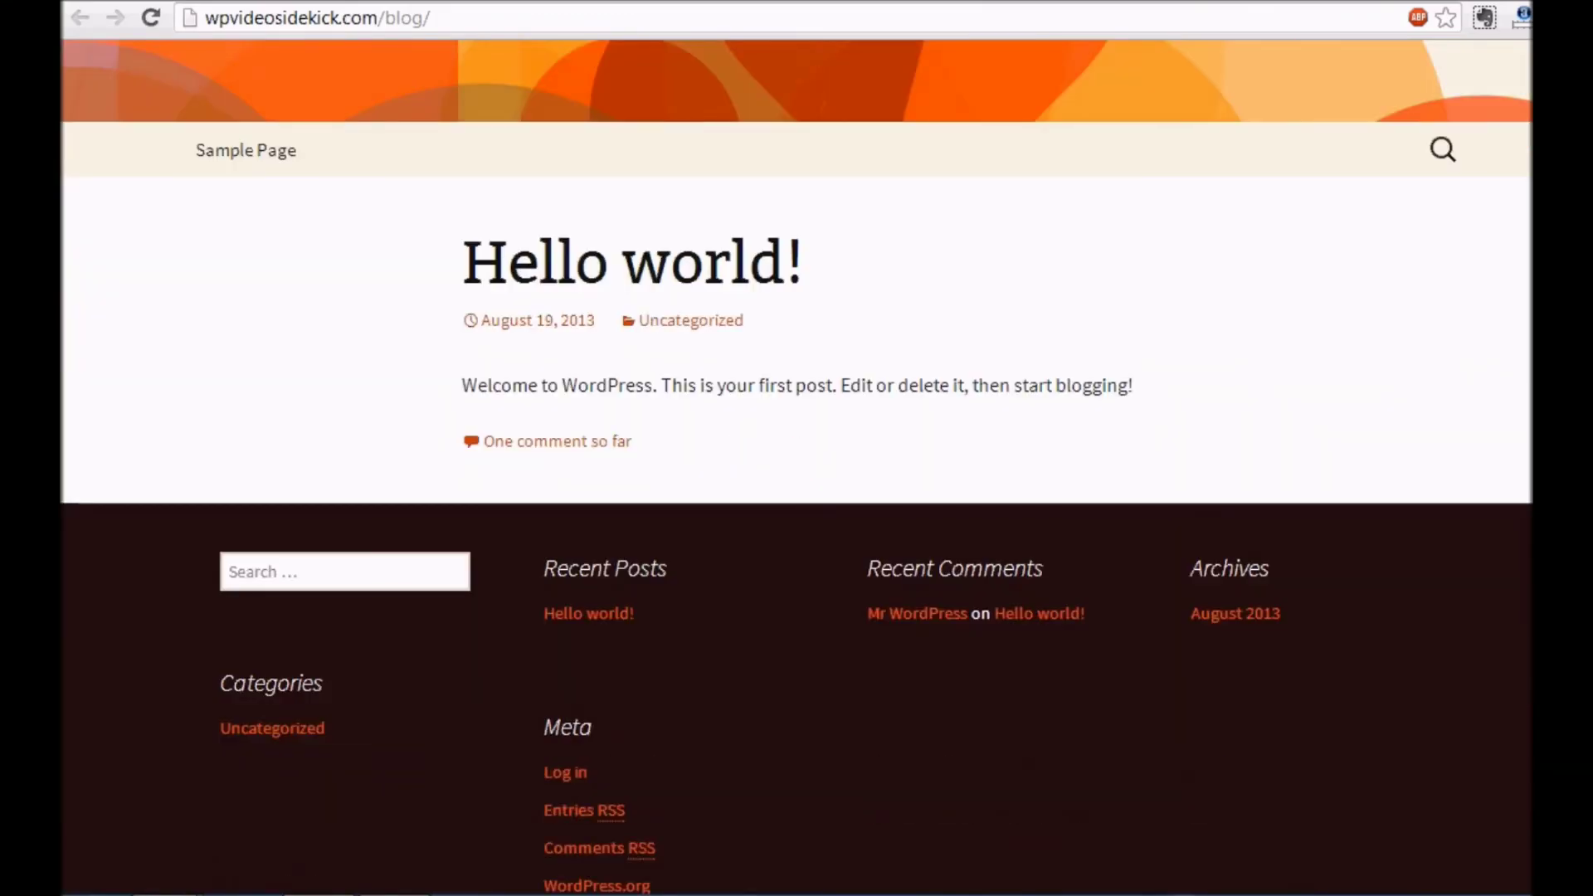
scroll(797, 464, "up", 3)
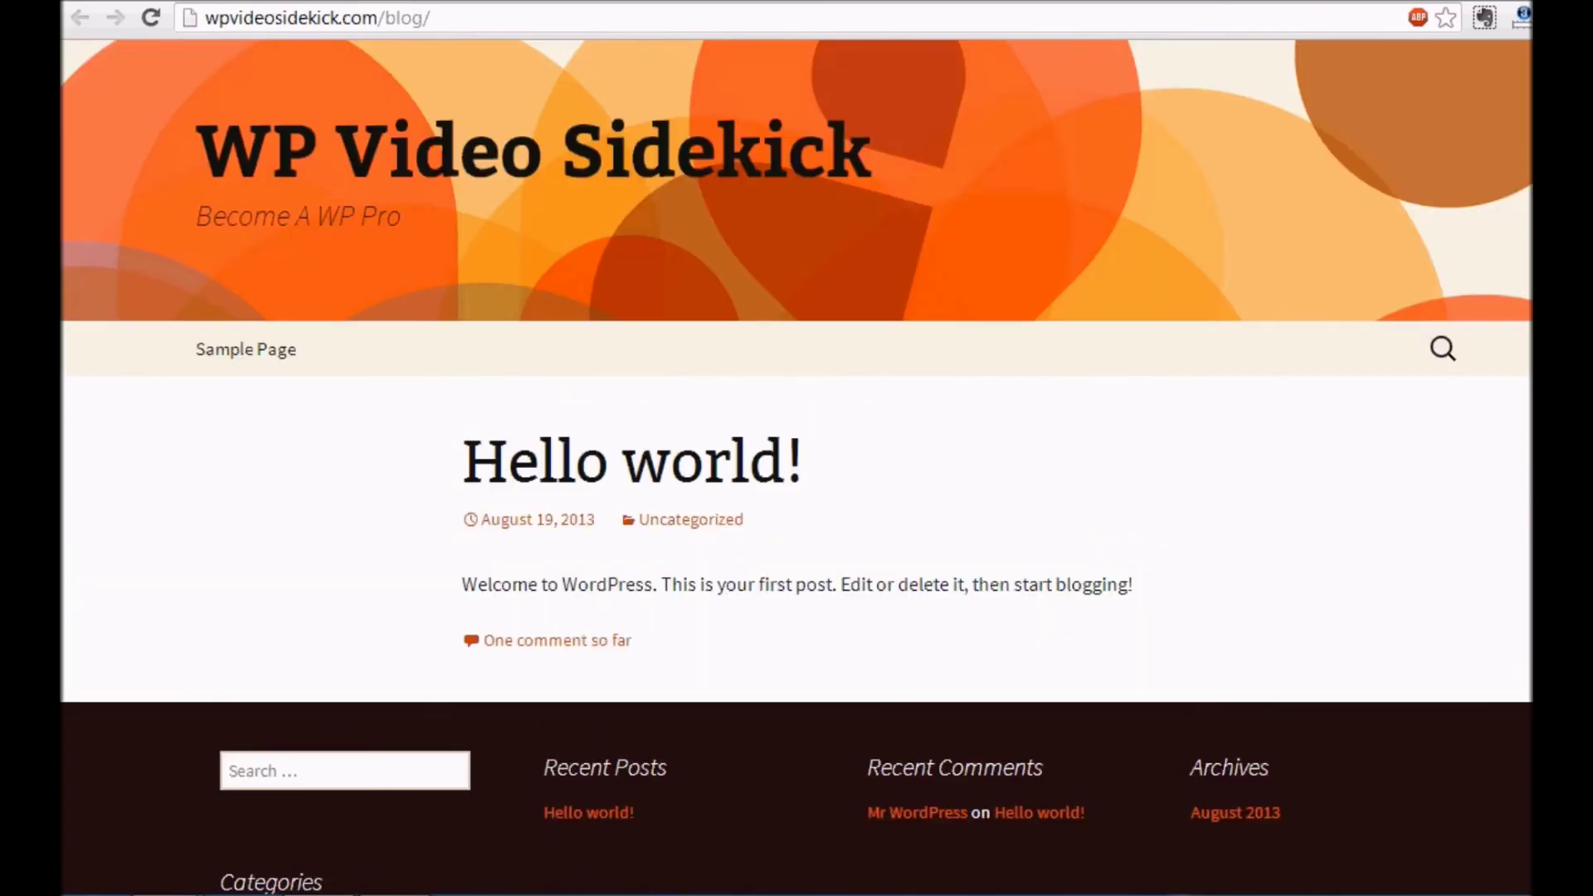